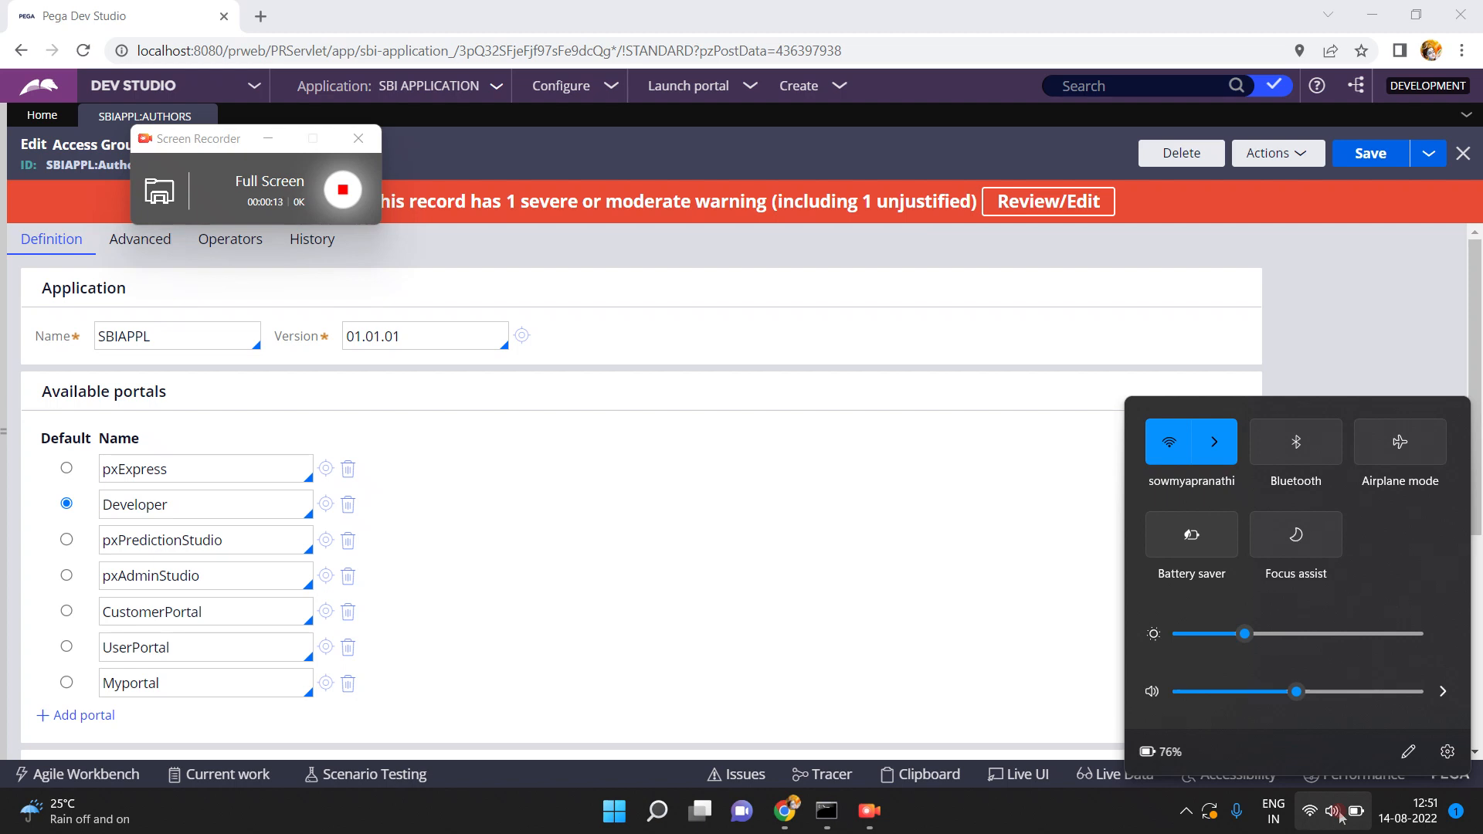
# Raise the computer's sound volume and set the screen brightness to about 56.
pyautogui.click(1388, 691)
pyautogui.click(1338, 634)
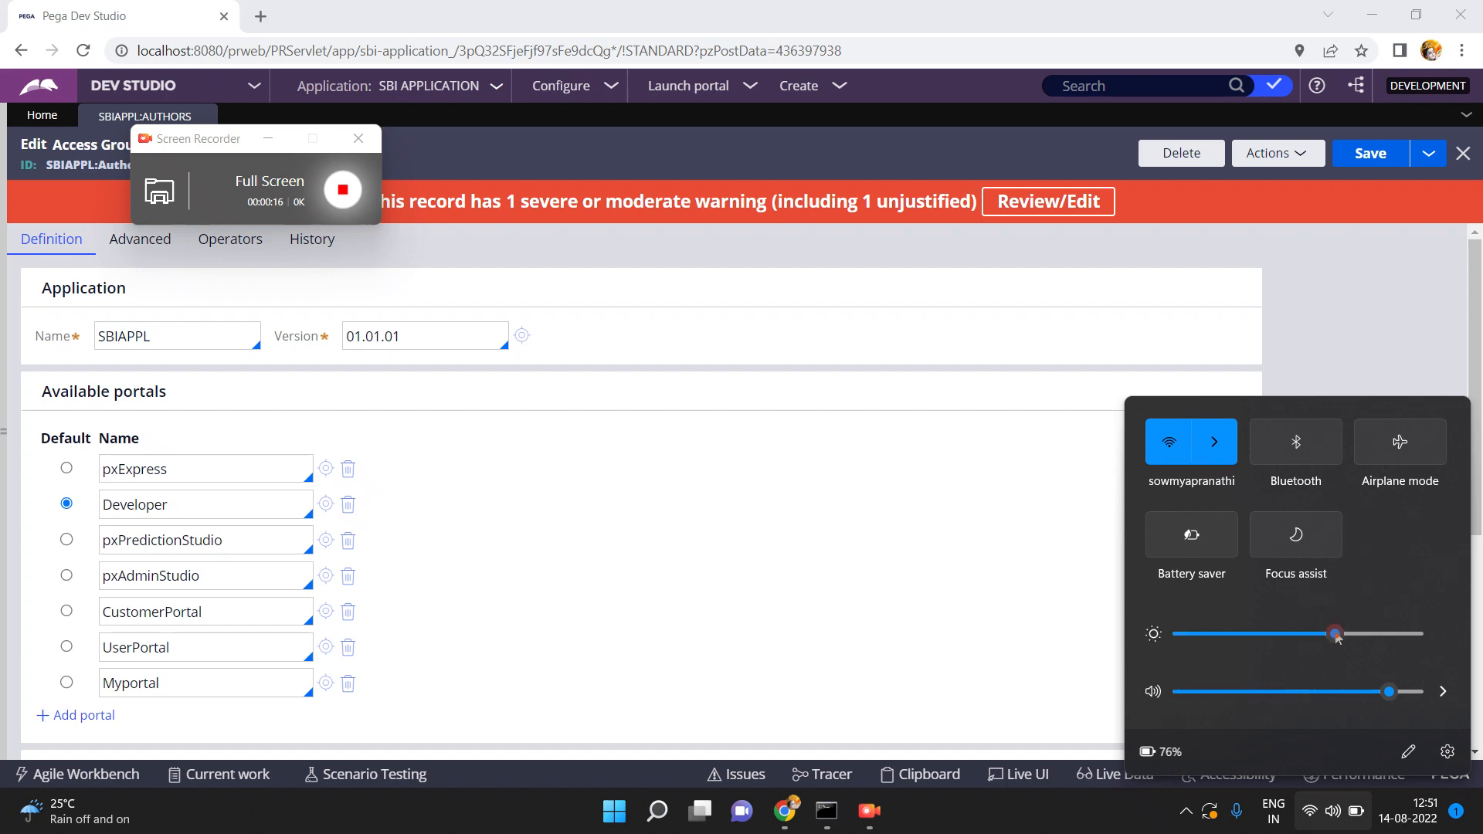
pyautogui.click(857, 531)
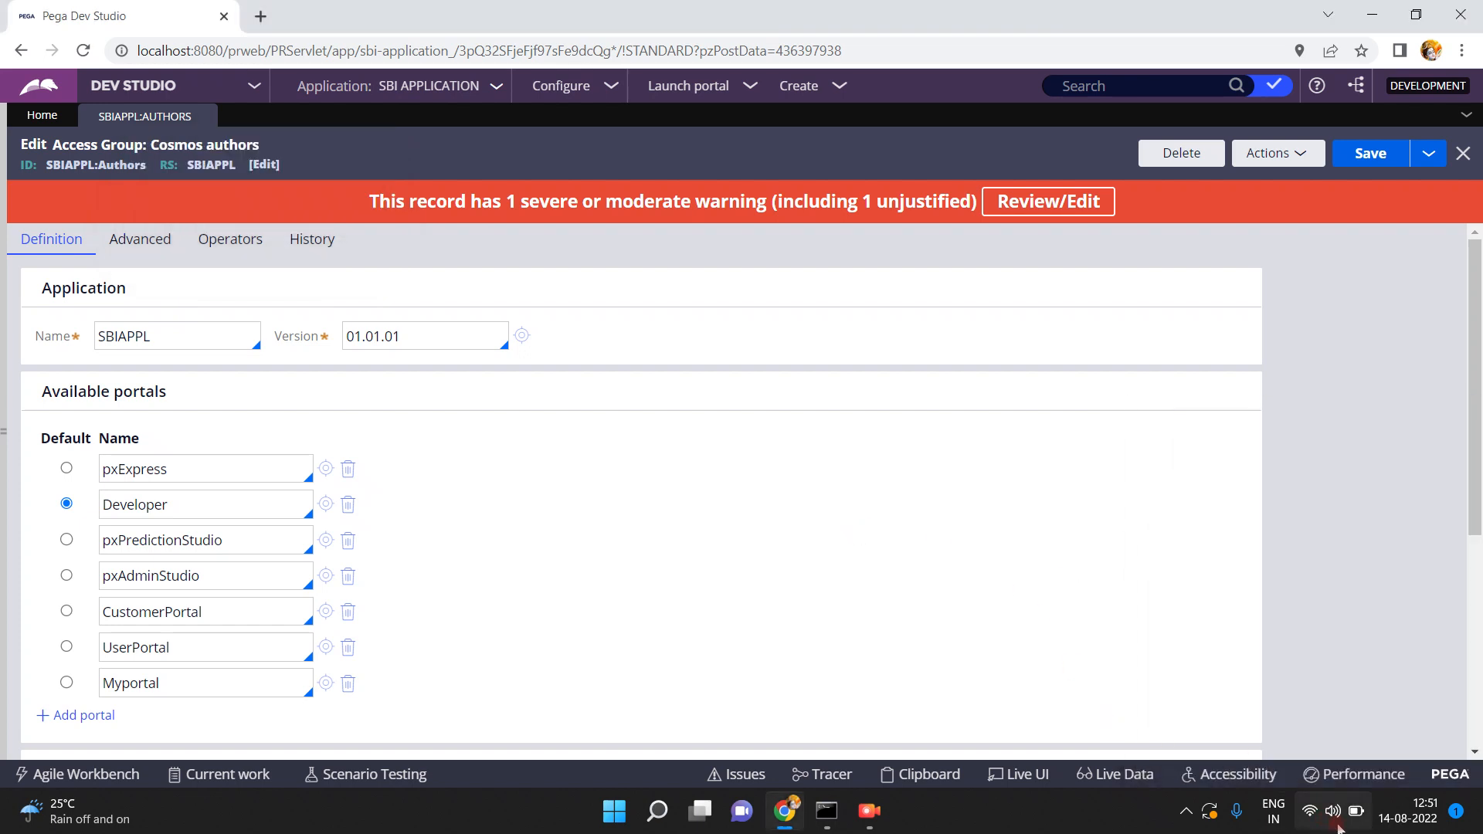
pyautogui.click(1331, 813)
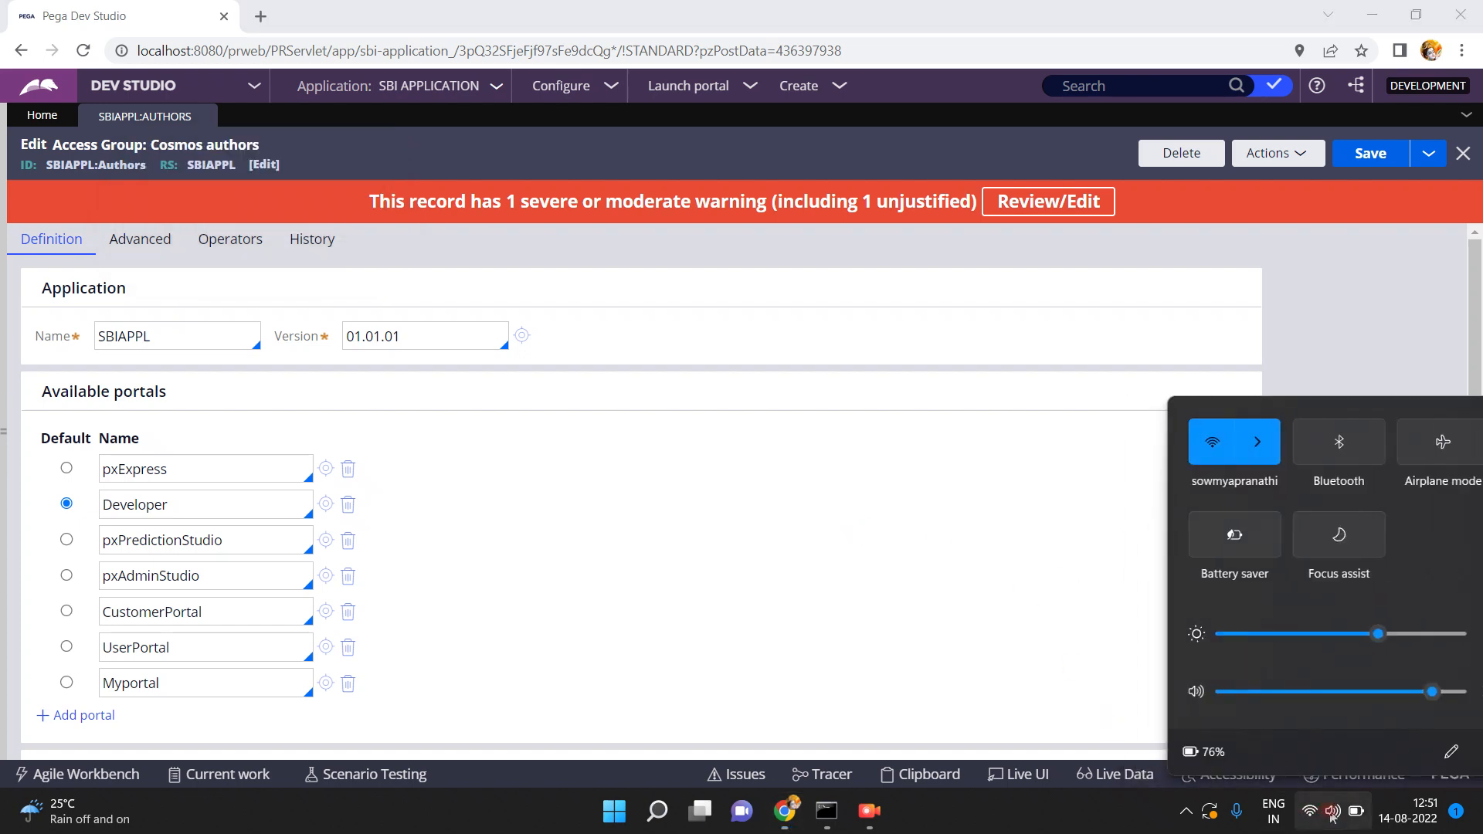
pyautogui.click(1315, 634)
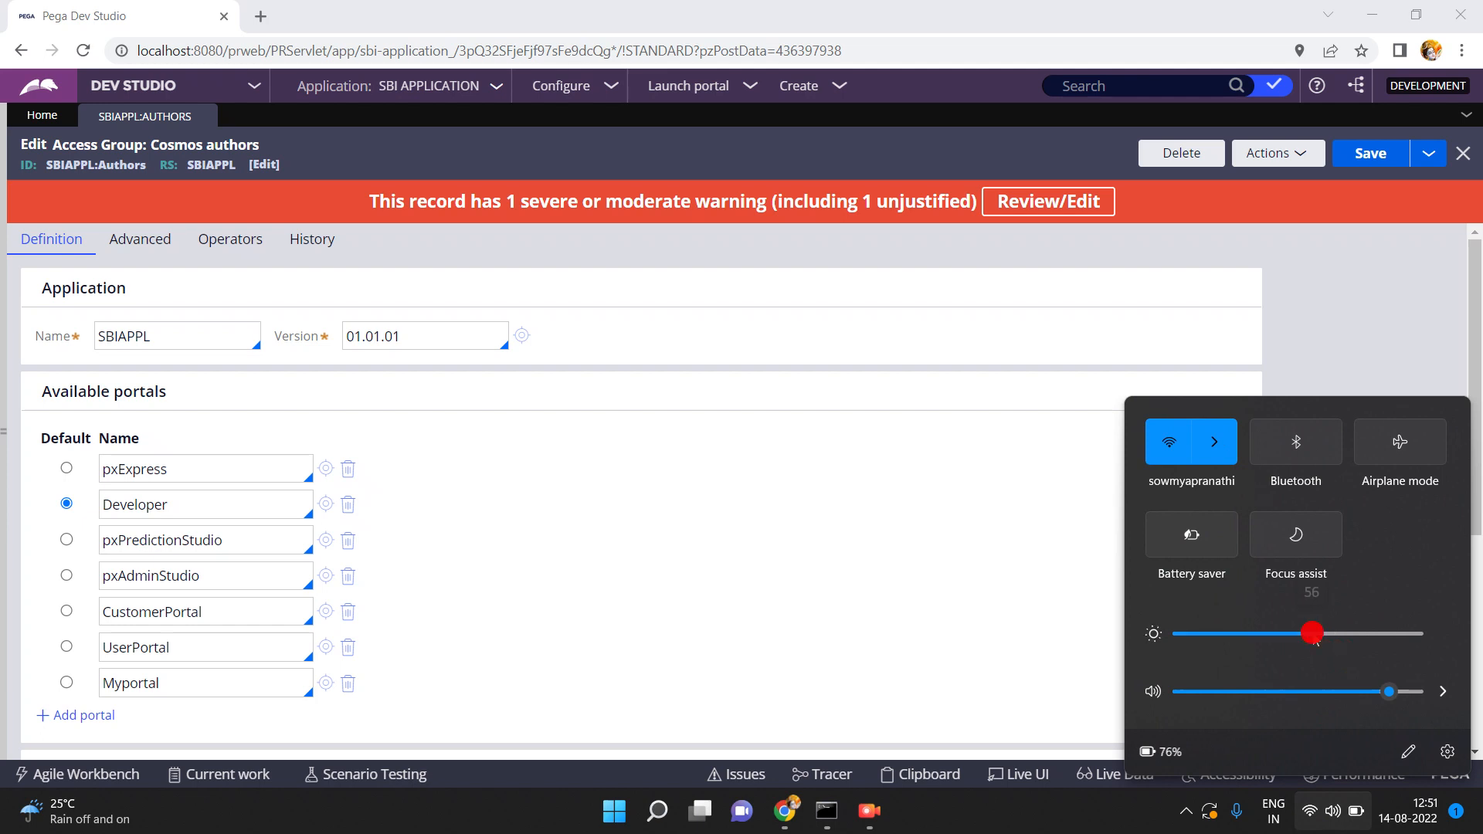
pyautogui.click(702, 515)
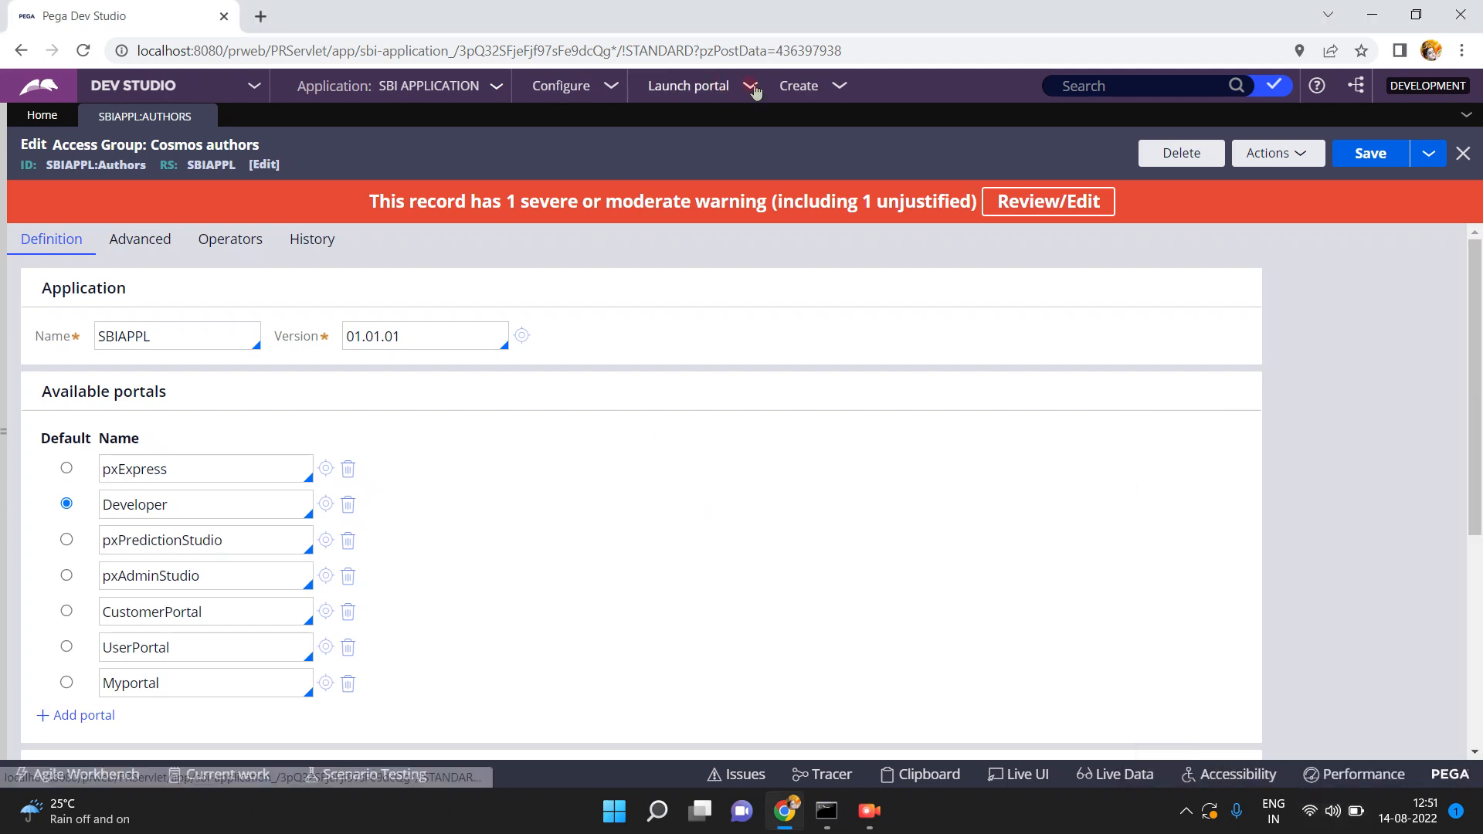
# Launch the SBI APPLICATION user portal and look through the case types available for creation.
pyautogui.click(750, 85)
pyautogui.click(776, 133)
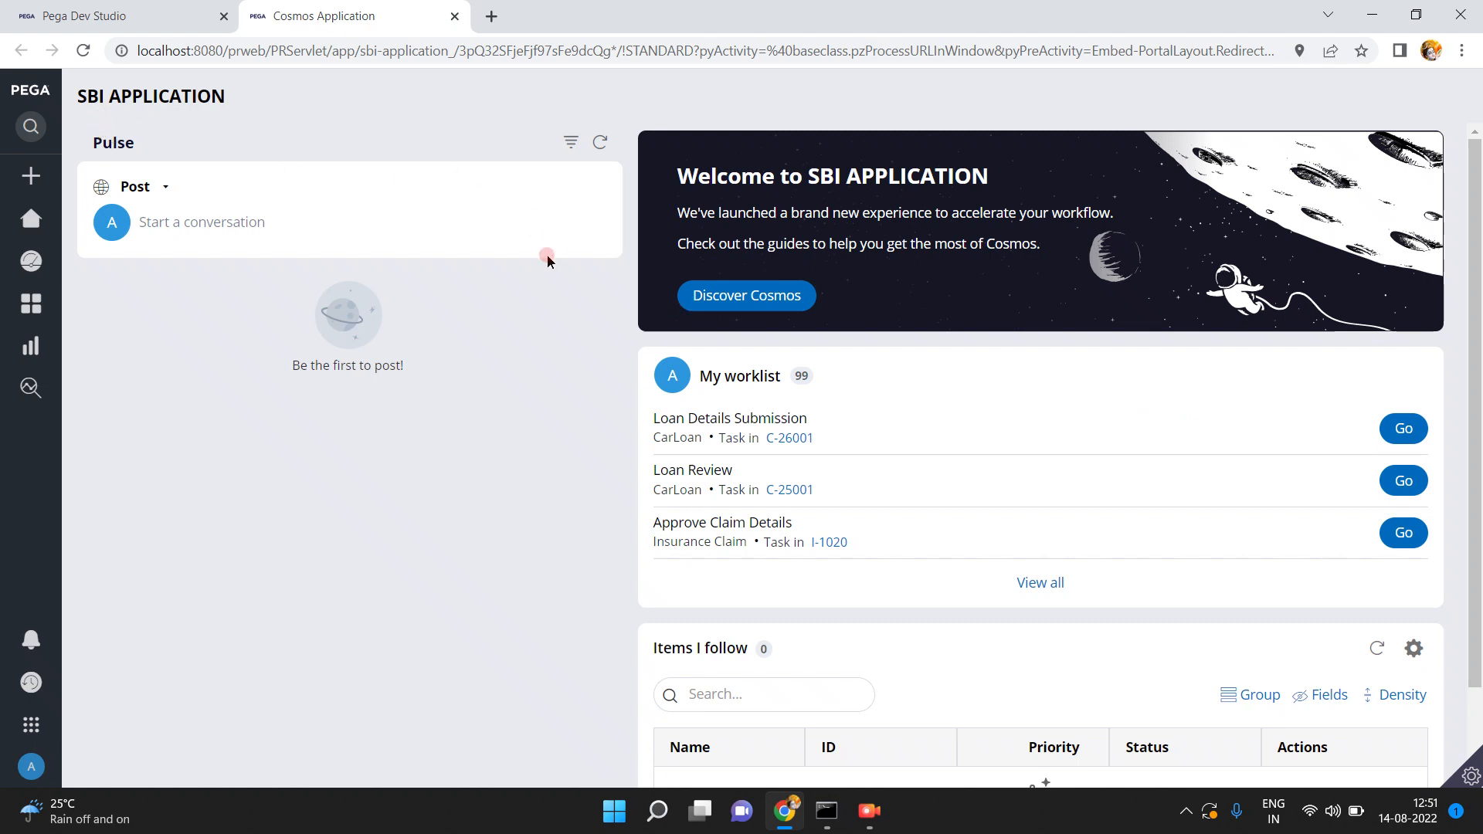
pyautogui.click(26, 177)
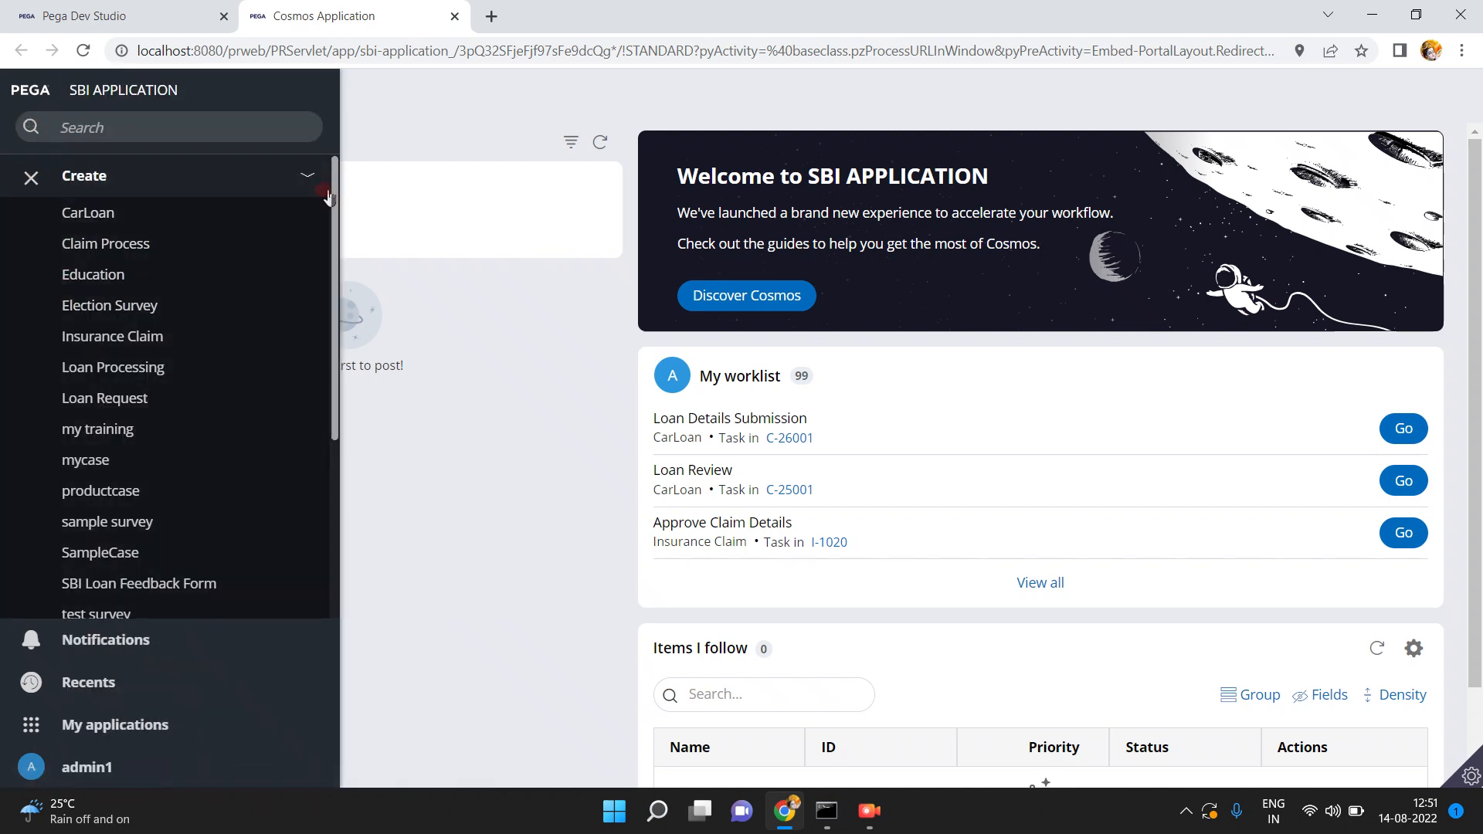
pyautogui.click(309, 176)
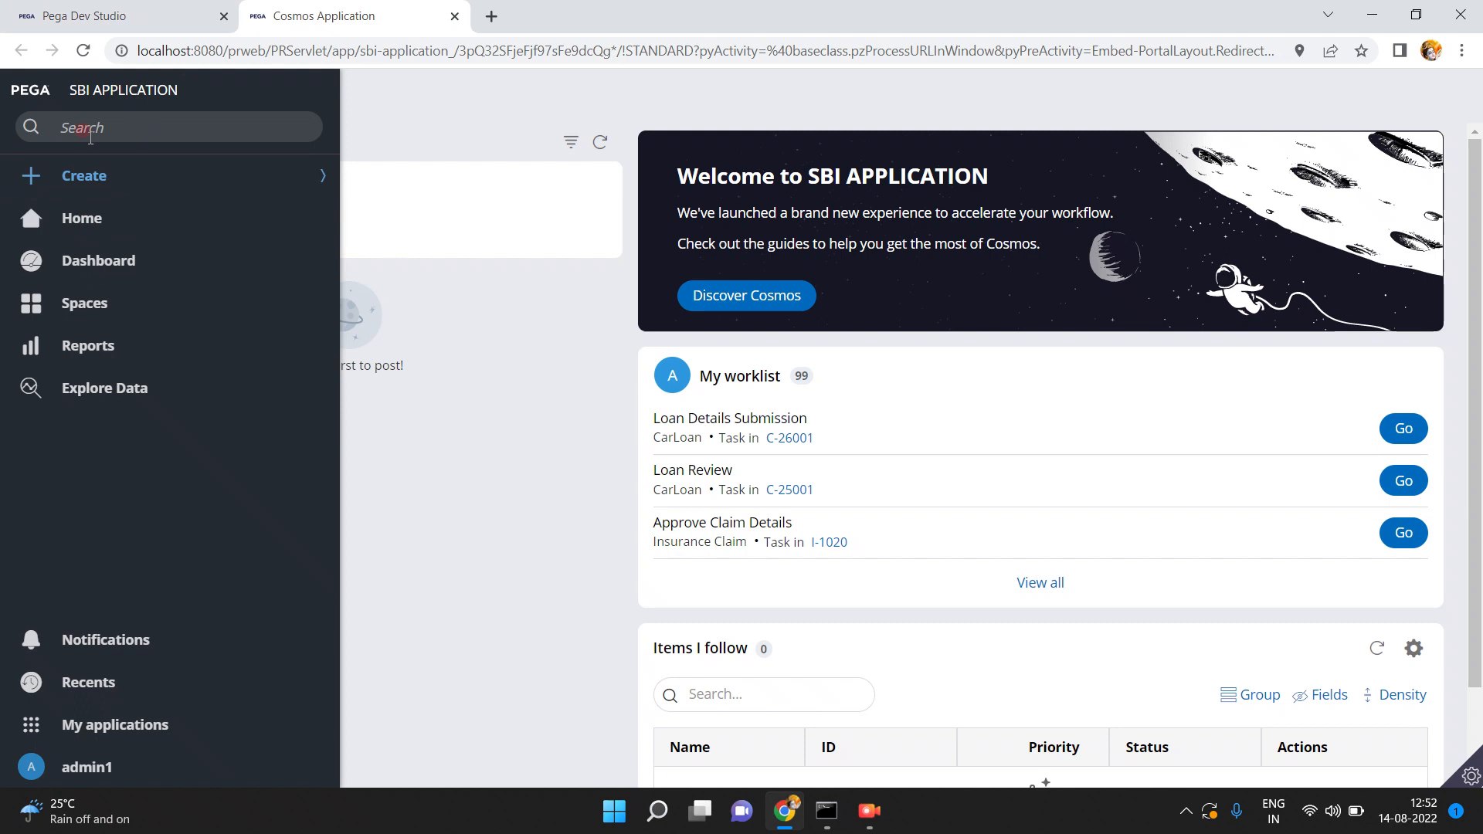
# Return to Dev Studio and open the UserPortal rule from the access group's available portals.
pyautogui.click(155, 18)
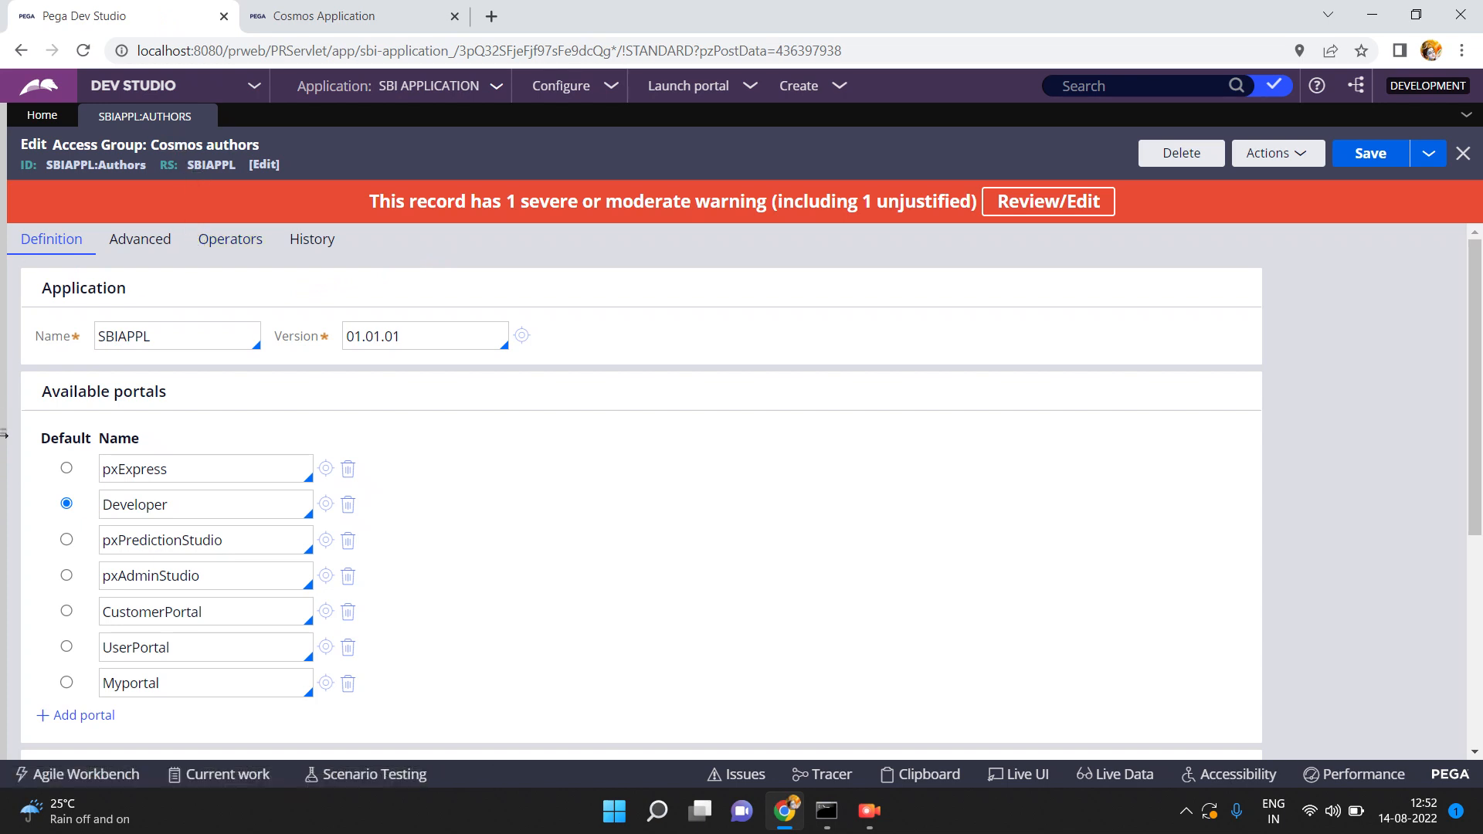
pyautogui.click(116, 126)
pyautogui.click(324, 650)
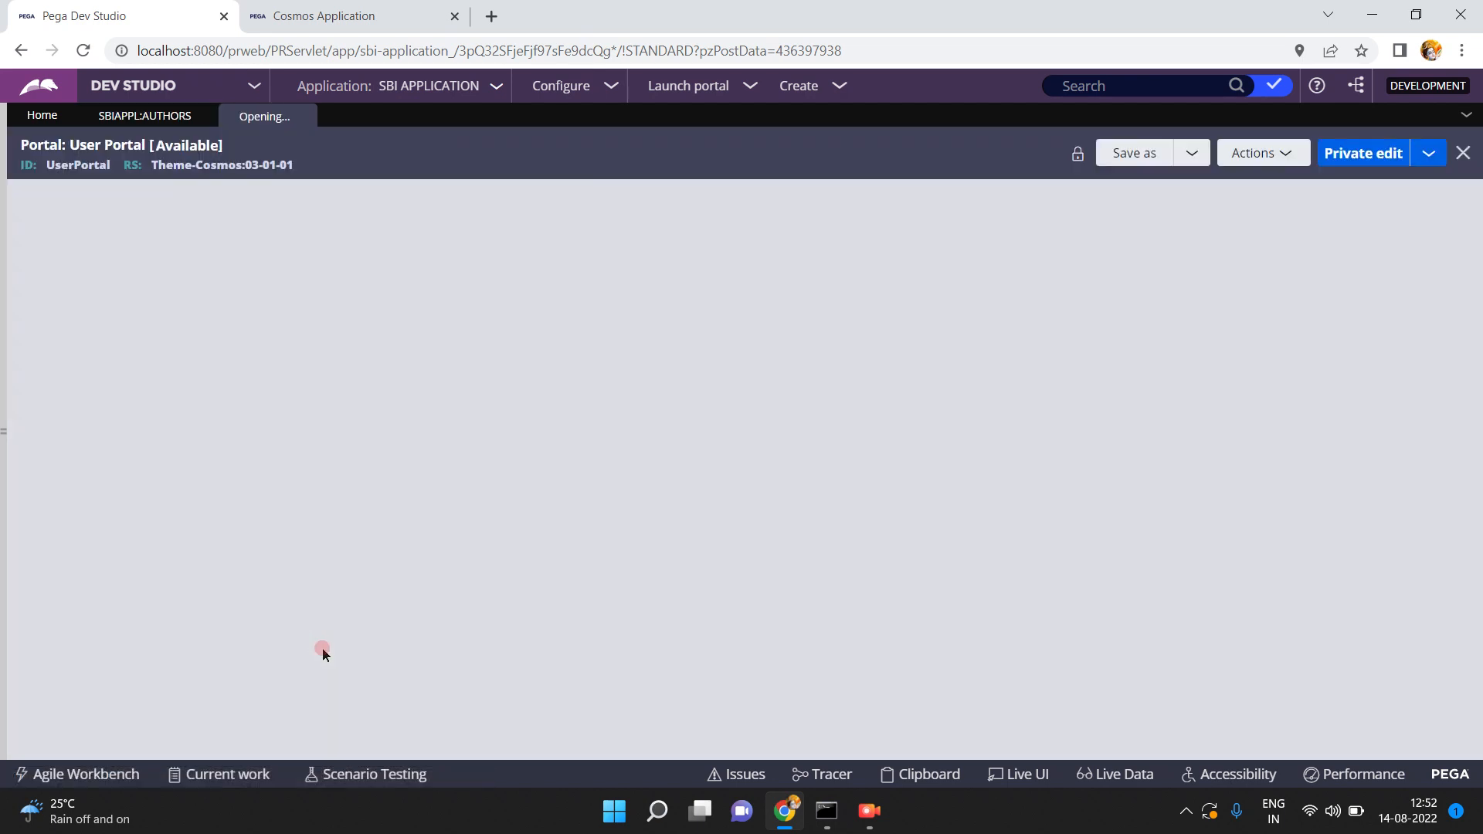
# Convert the UserPortal portal rule to composite mode and open the UserPortal harness it references.
pyautogui.click(666, 240)
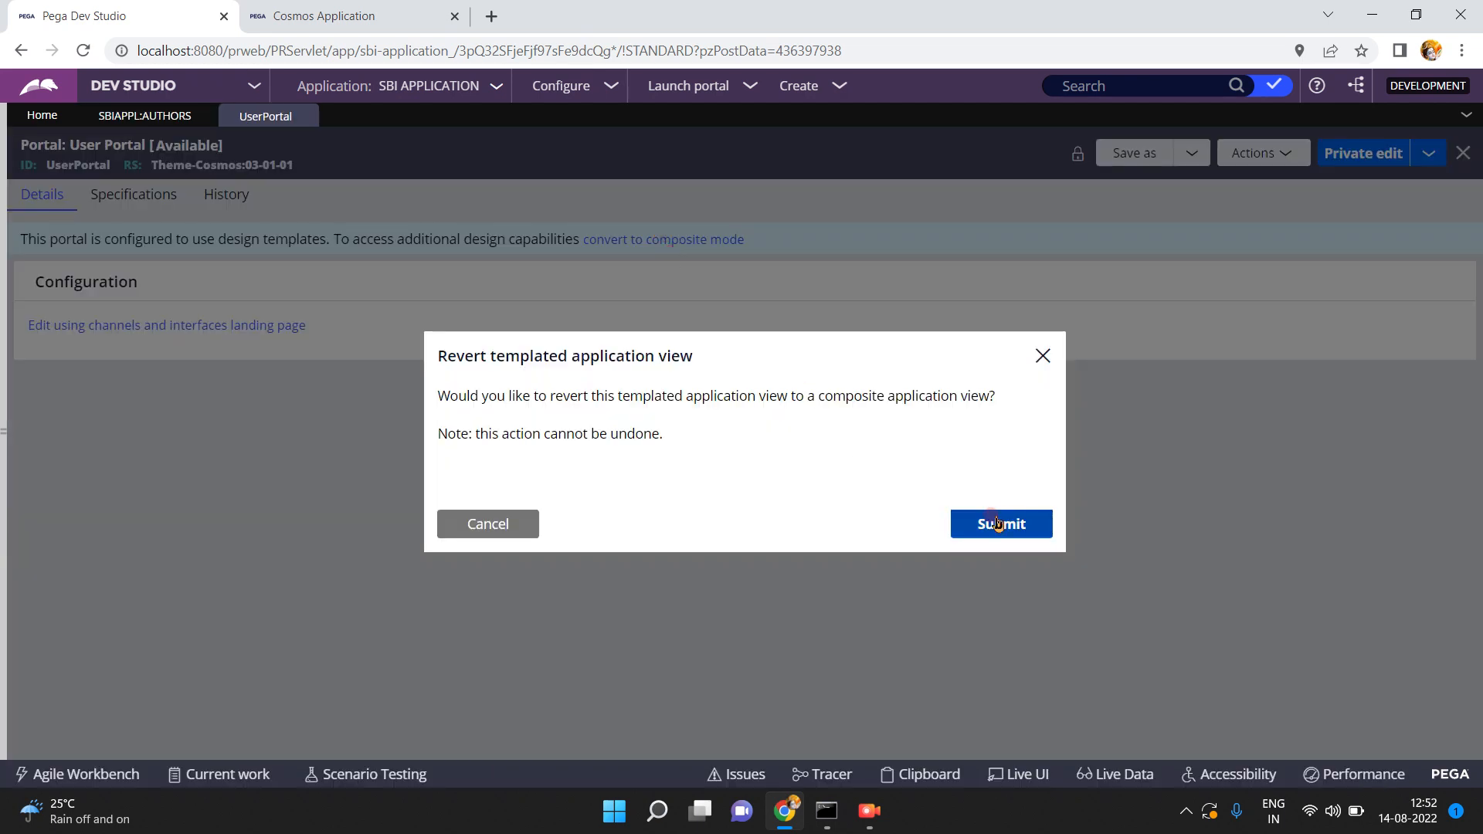
pyautogui.click(996, 518)
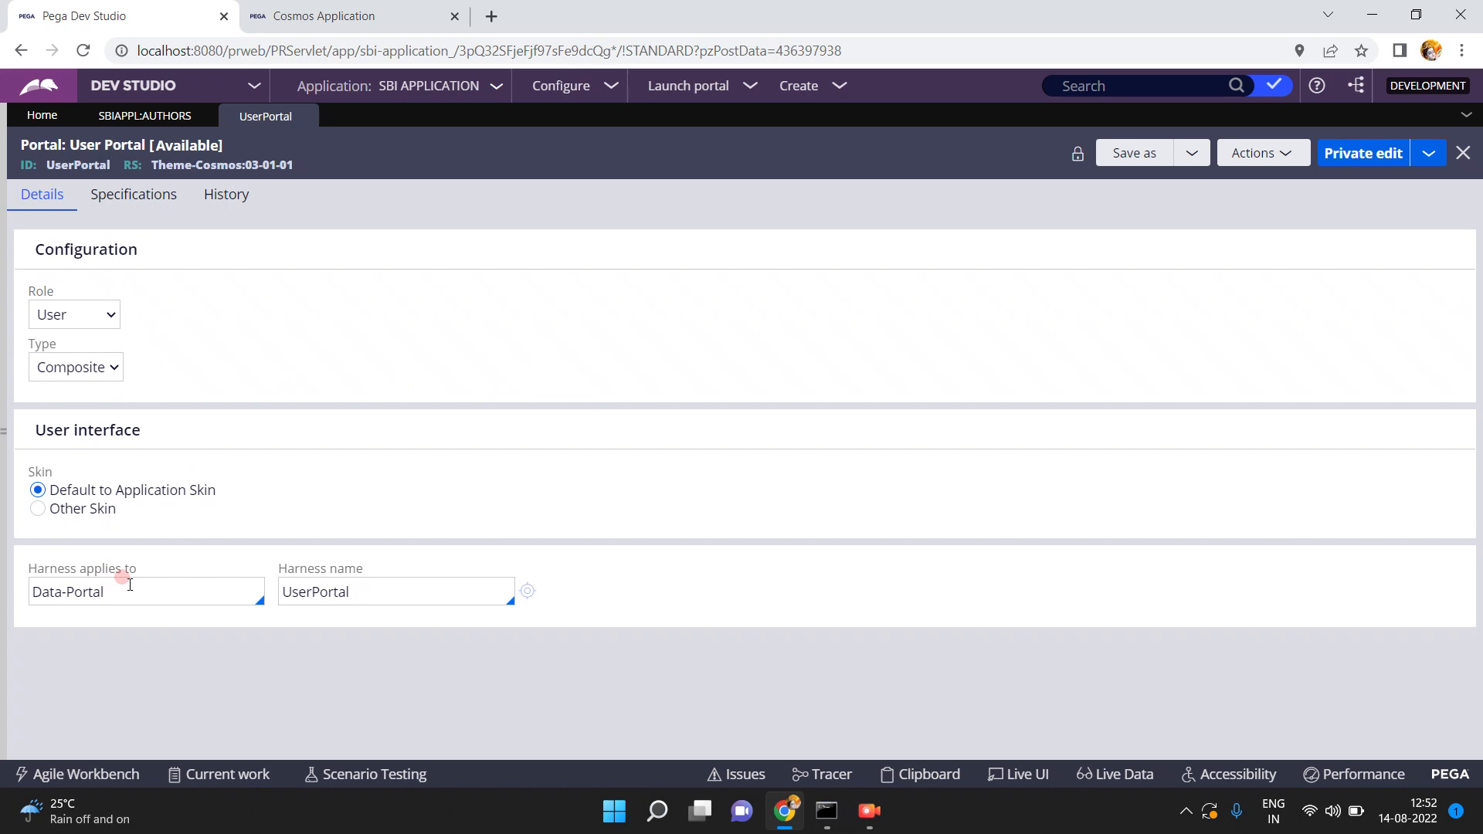
pyautogui.doubleClick(395, 593)
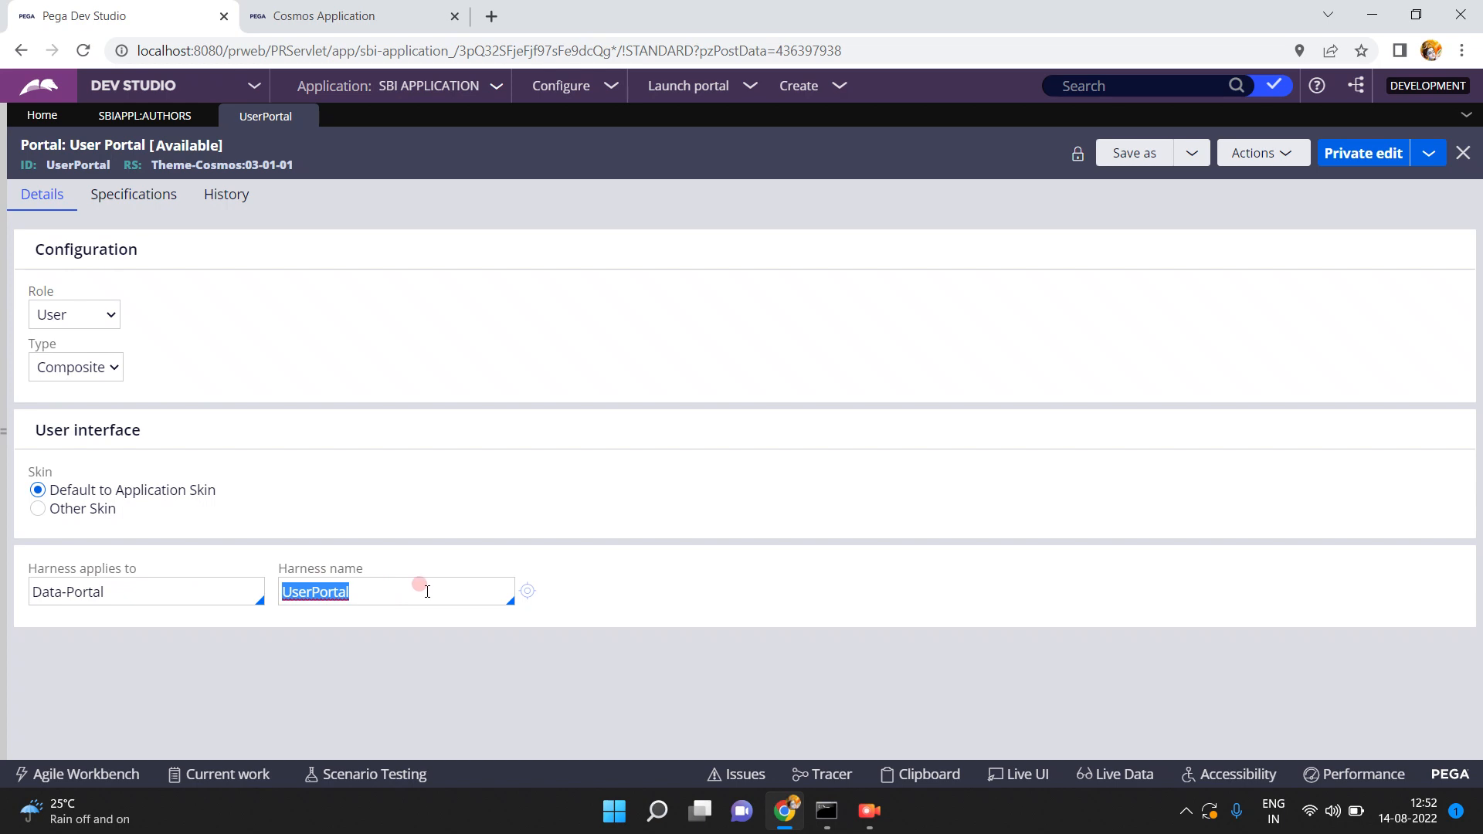
pyautogui.click(522, 592)
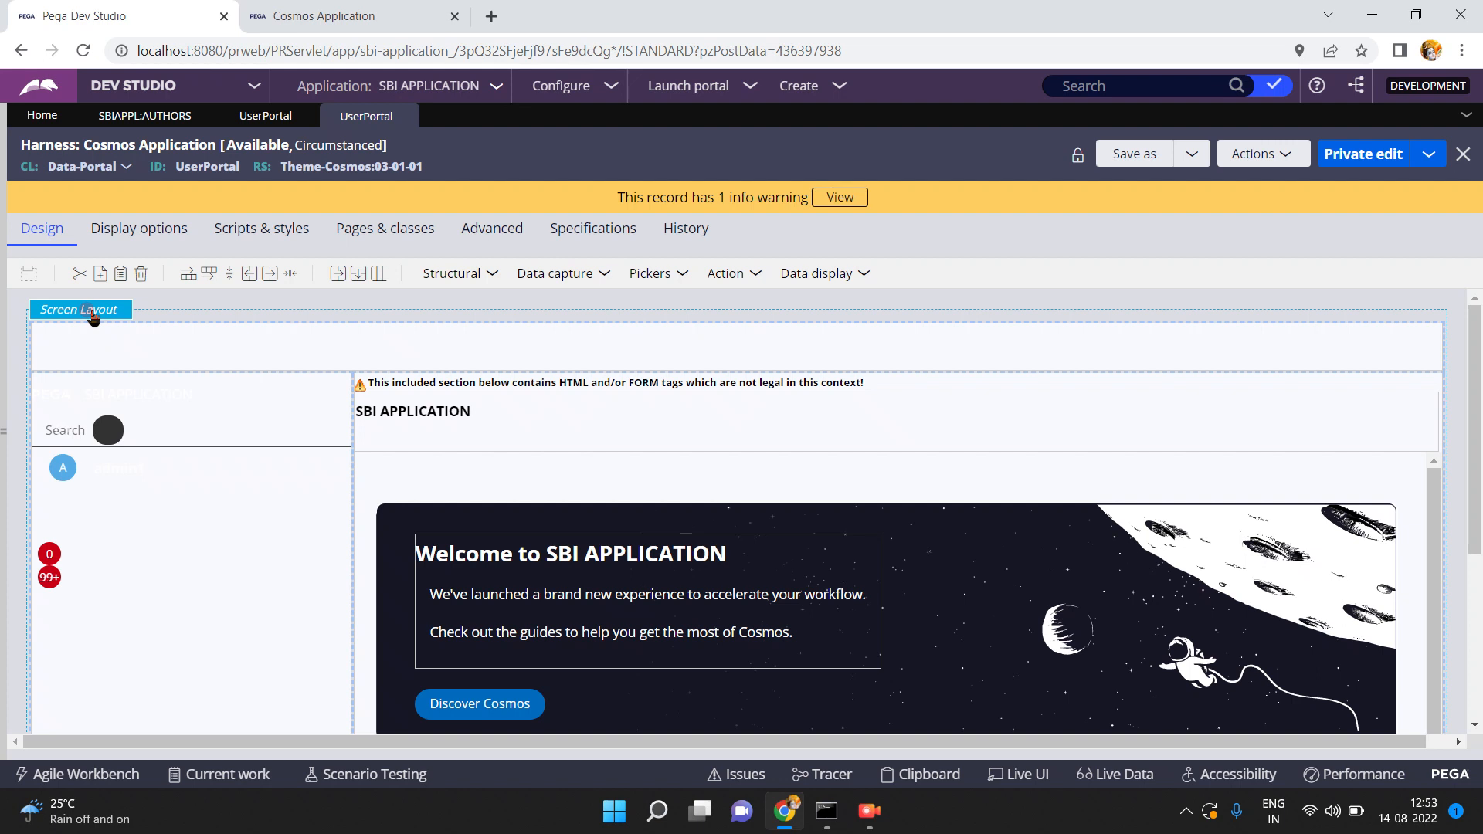
# Examine the layout templates in the harness's screen layout properties, leaving without applying a change.
pyautogui.click(122, 312)
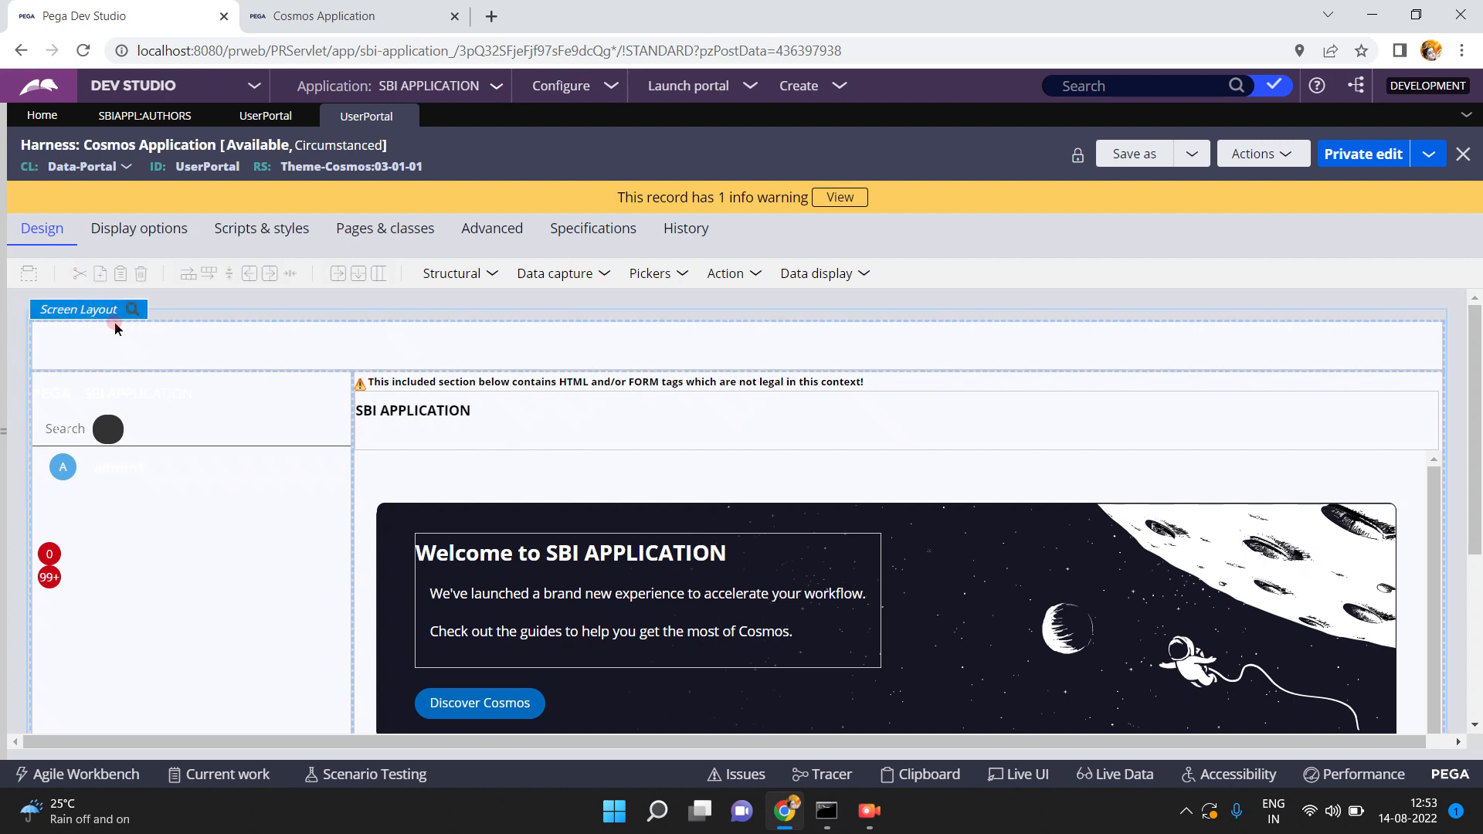
pyautogui.click(130, 309)
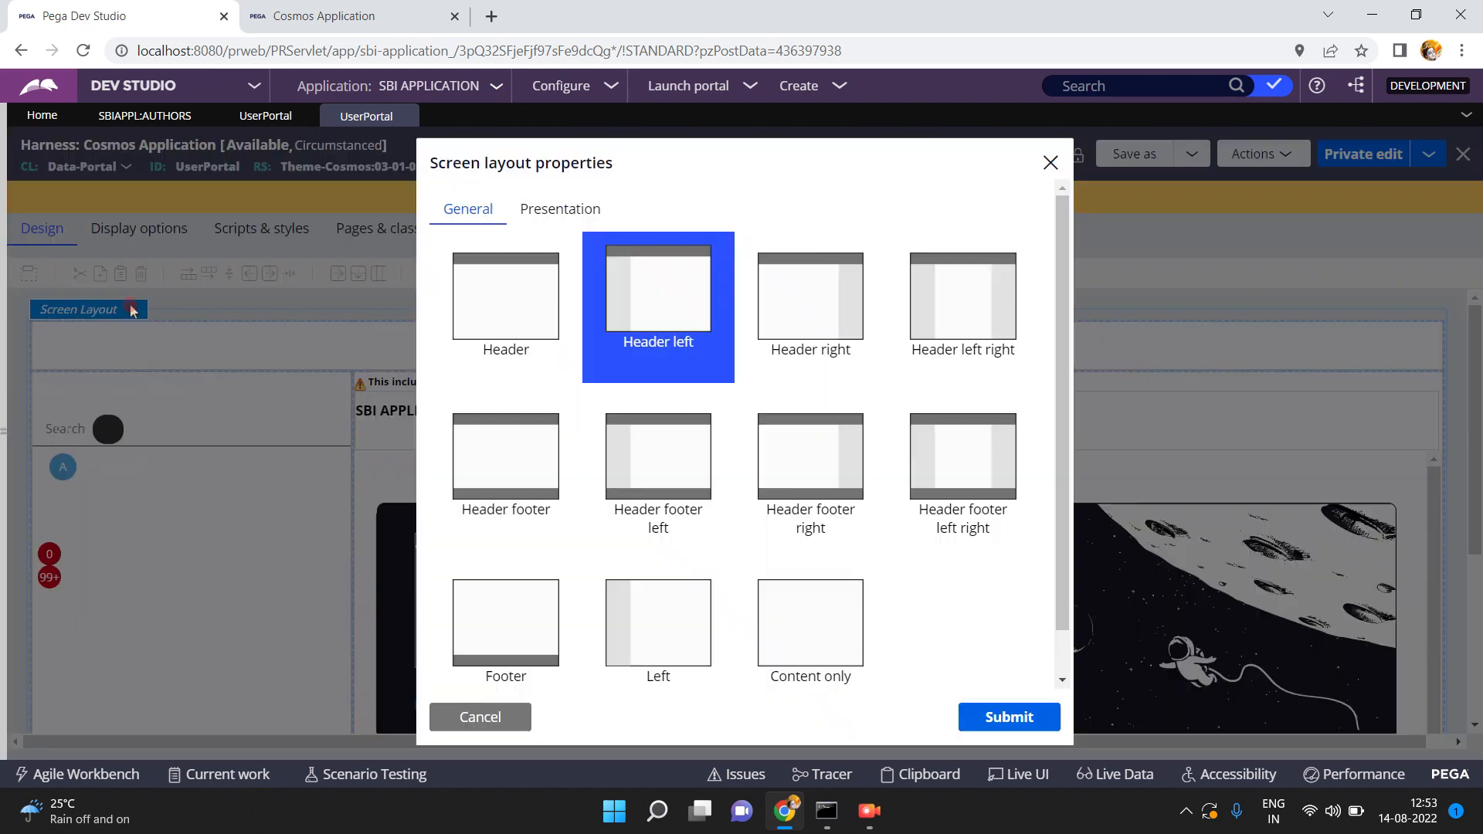
pyautogui.click(452, 325)
pyautogui.click(638, 261)
pyautogui.click(606, 289)
pyautogui.click(483, 643)
pyautogui.click(485, 718)
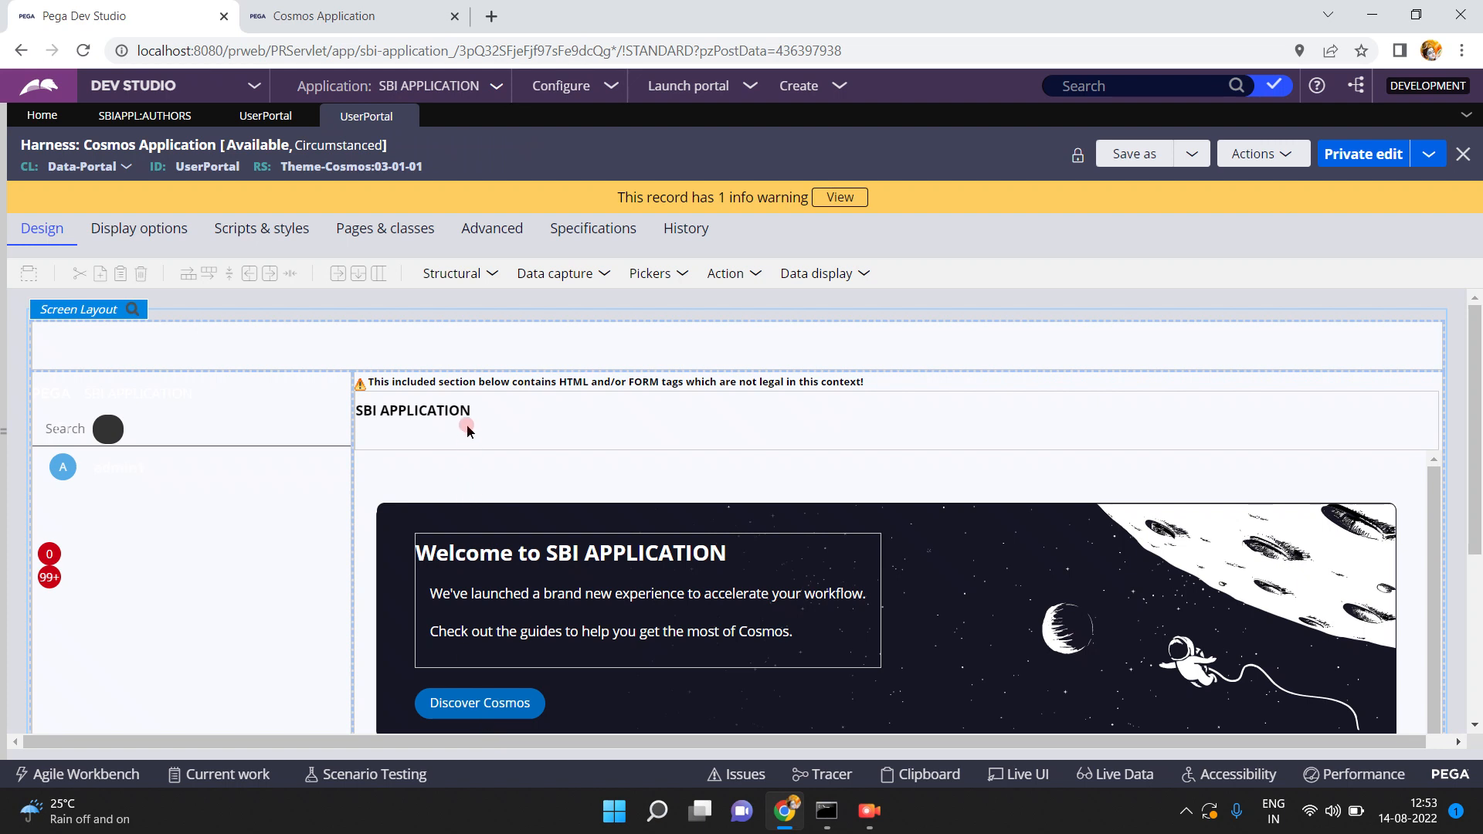
# Open the main content panel's properties in the harness and open the UserPortal section it references.
pyautogui.click(366, 389)
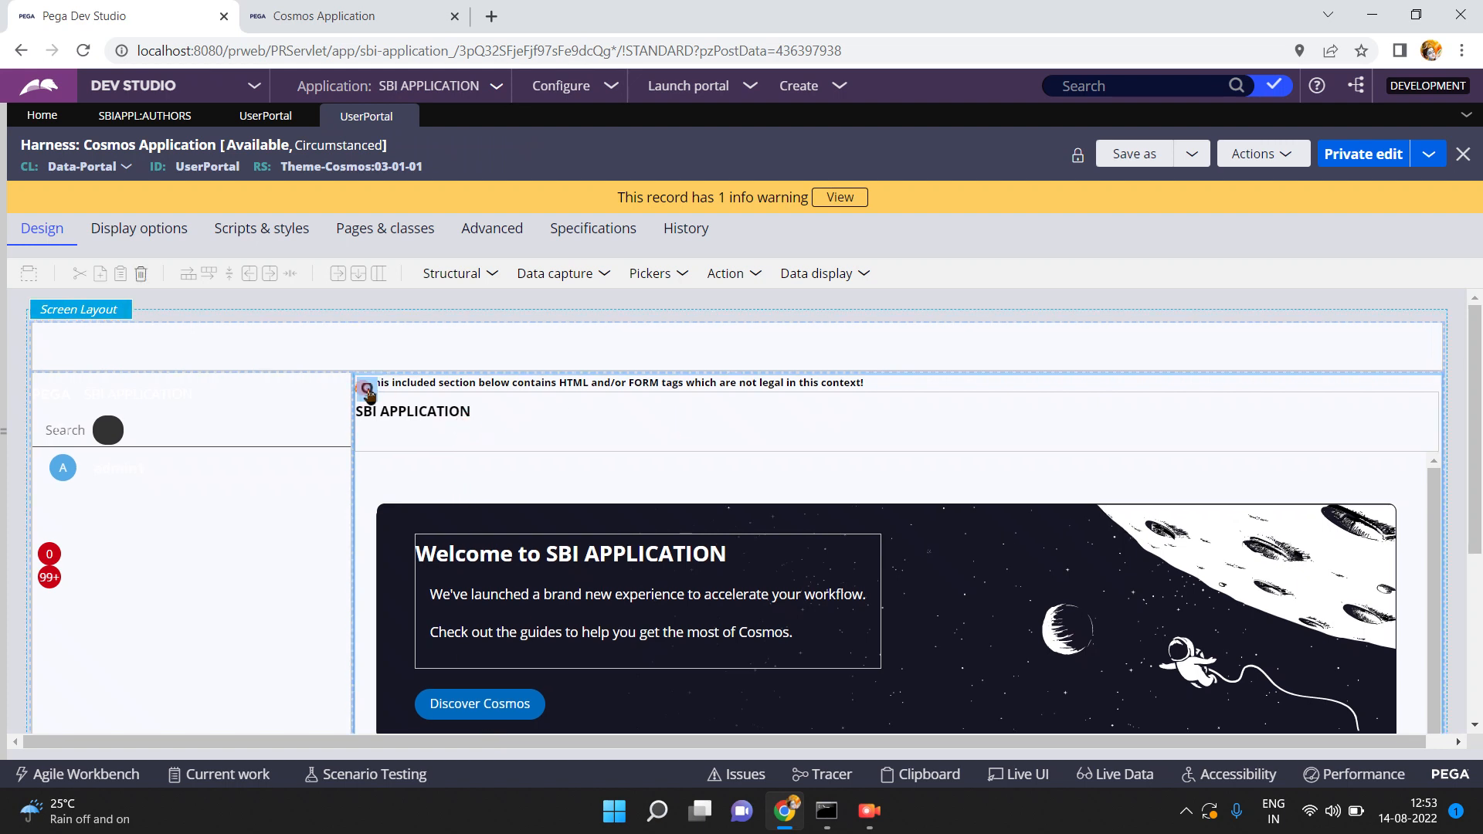
pyautogui.doubleClick(367, 390)
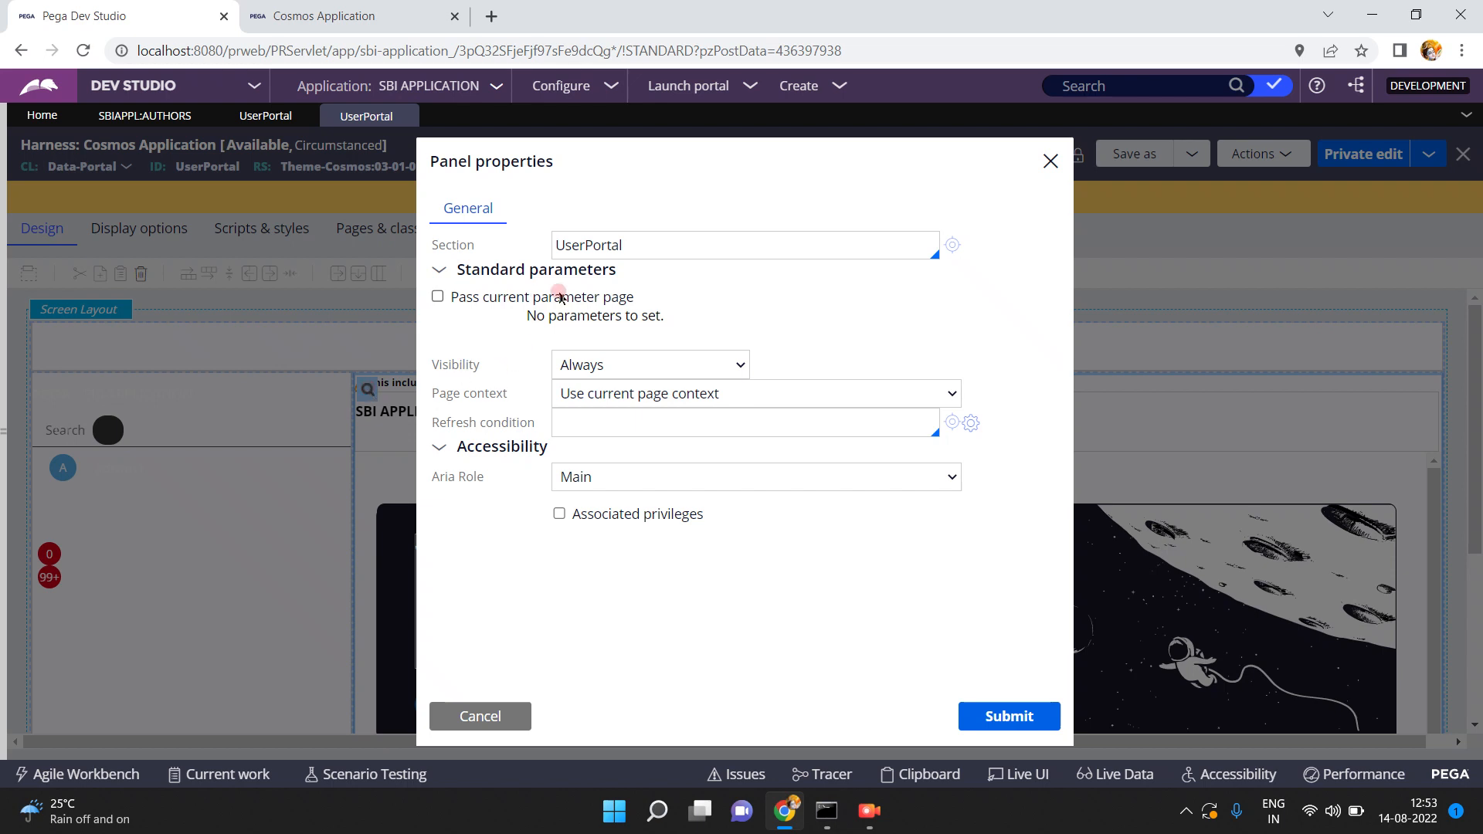
pyautogui.click(614, 242)
pyautogui.click(950, 246)
pyautogui.click(952, 247)
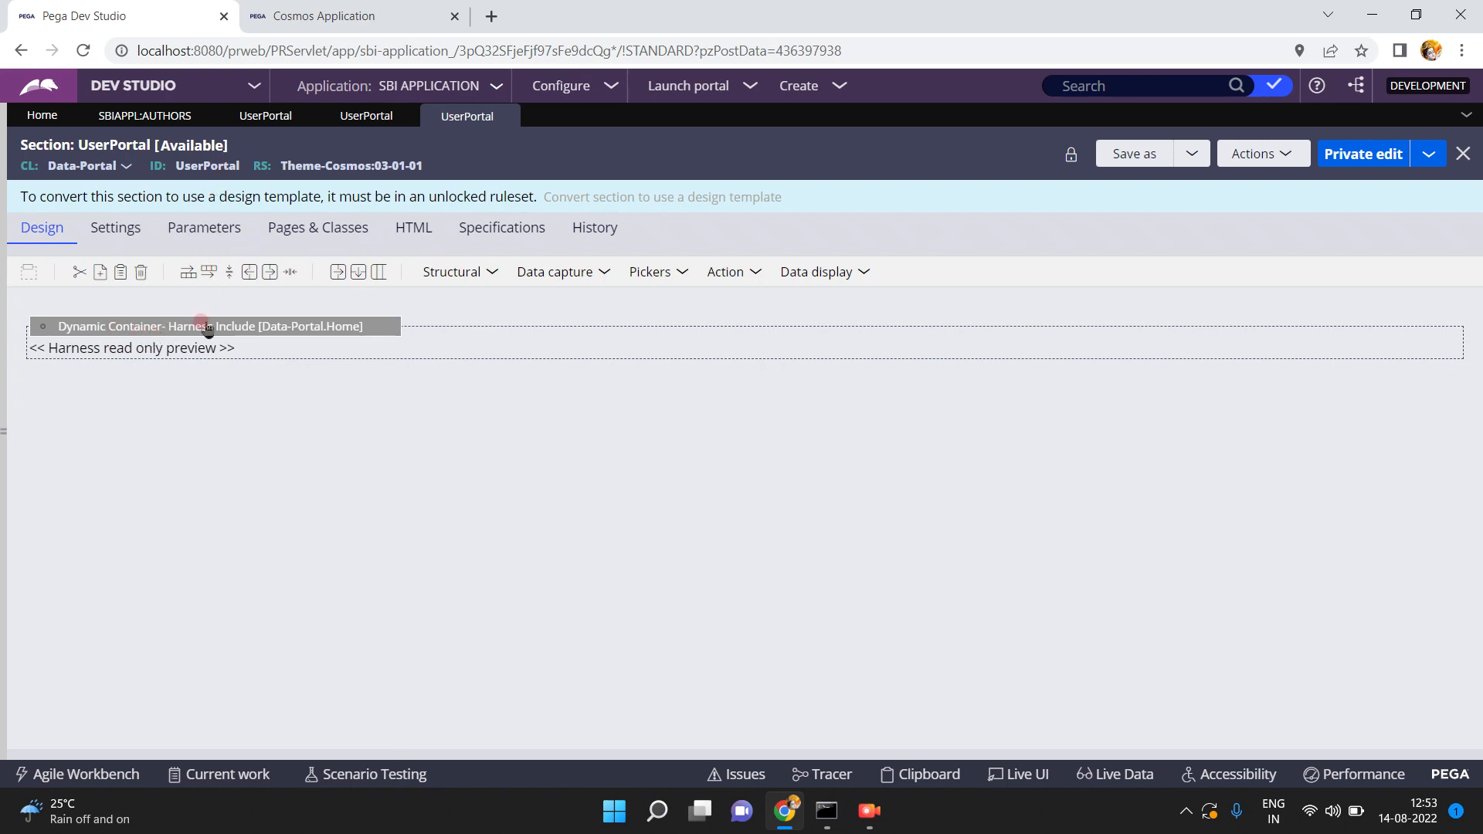
# Review the running portal's navigation panel and main content area, and return to the UserPortal section.
pyautogui.click(337, 14)
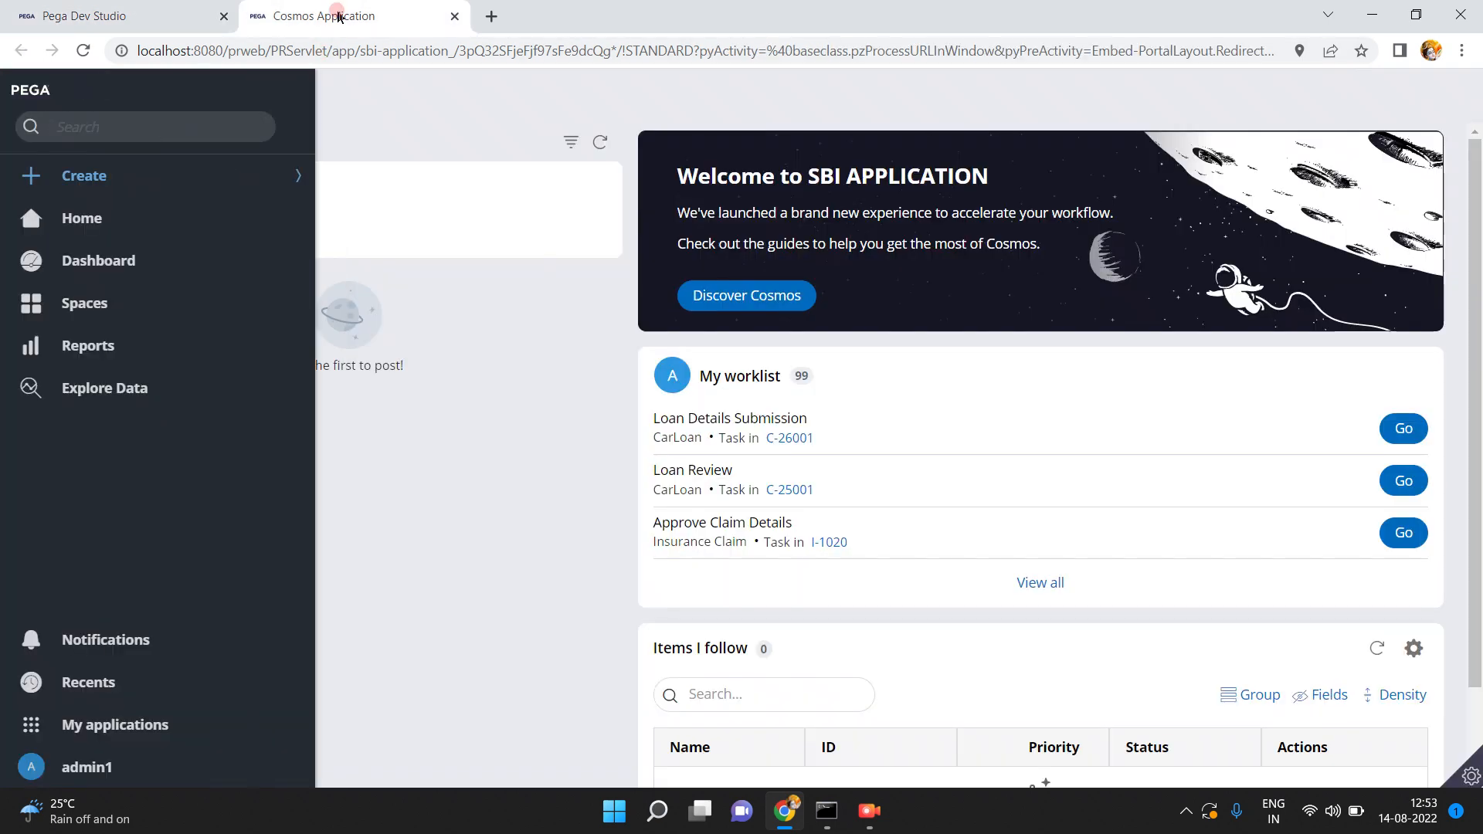
pyautogui.click(503, 198)
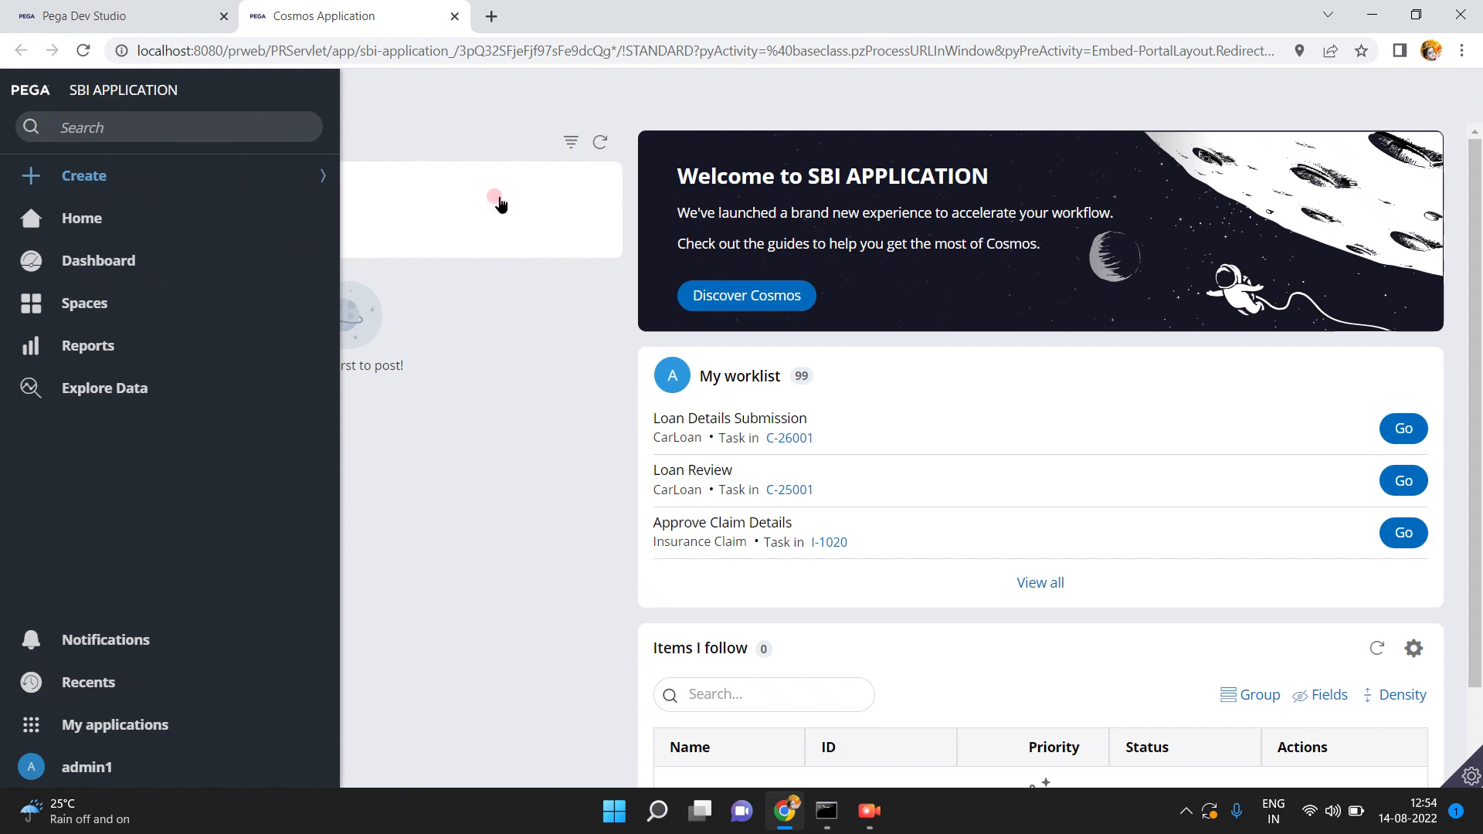
pyautogui.click(60, 721)
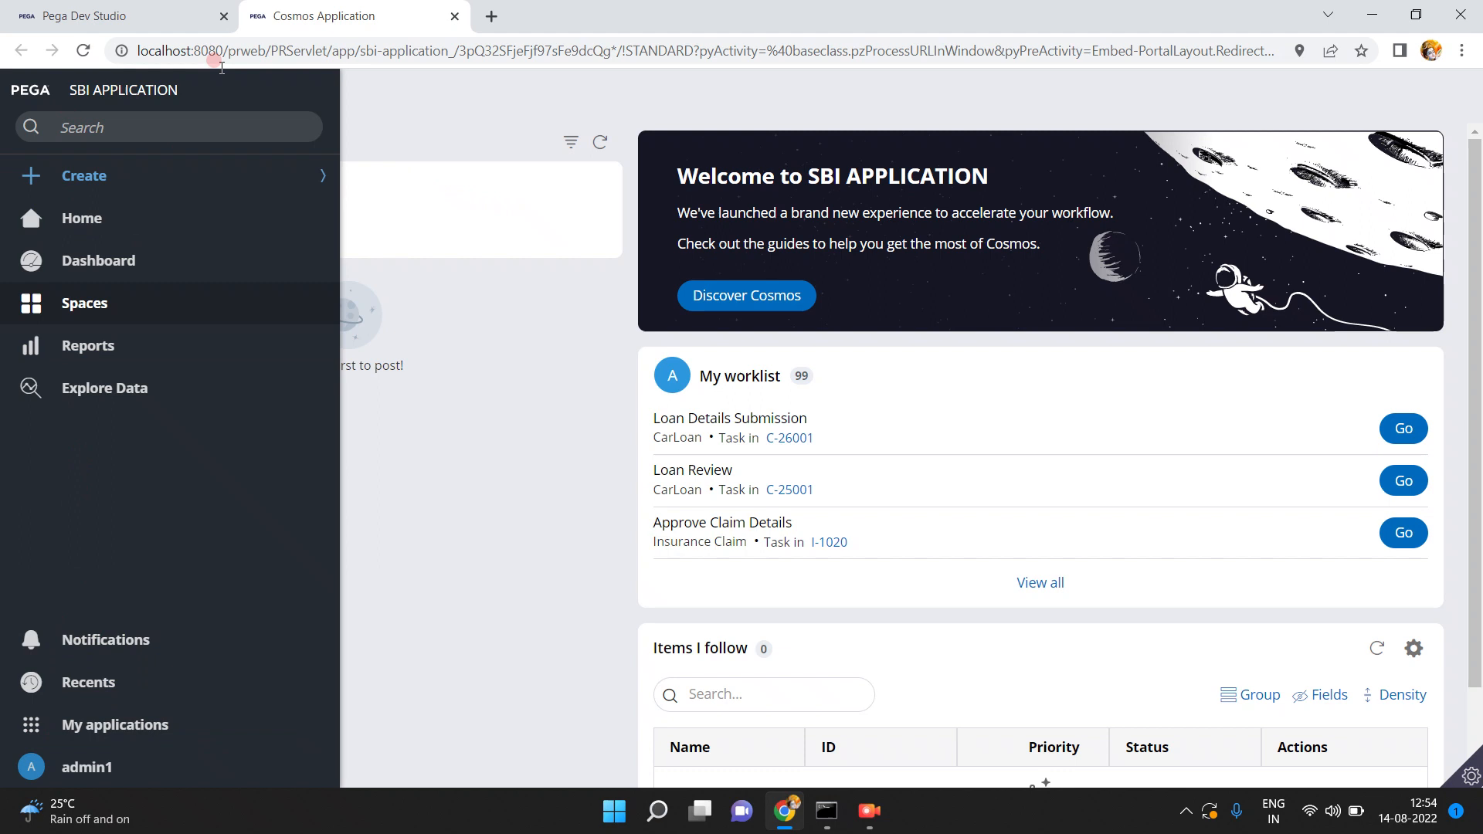
pyautogui.click(367, 279)
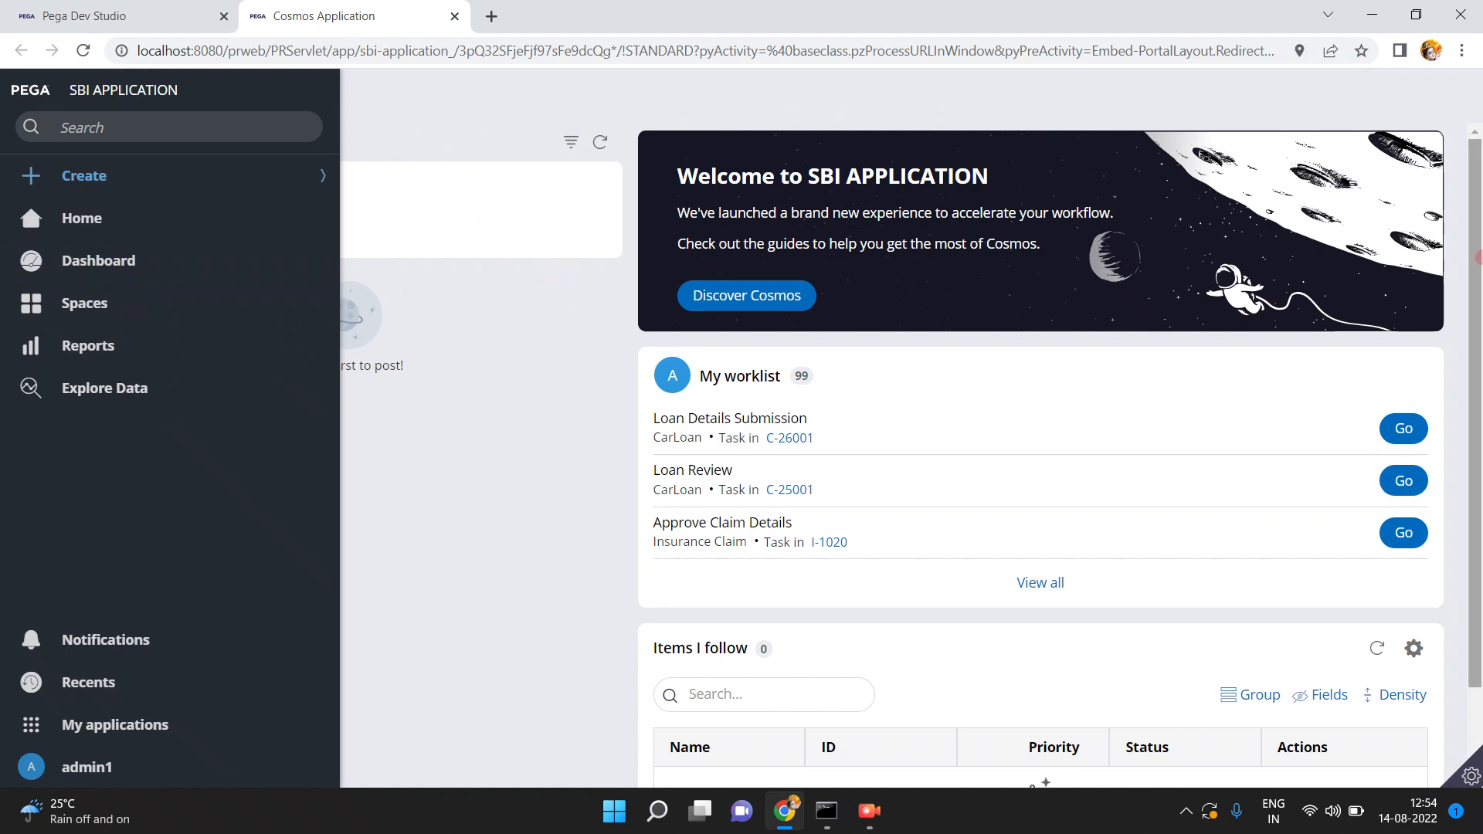
pyautogui.click(139, 29)
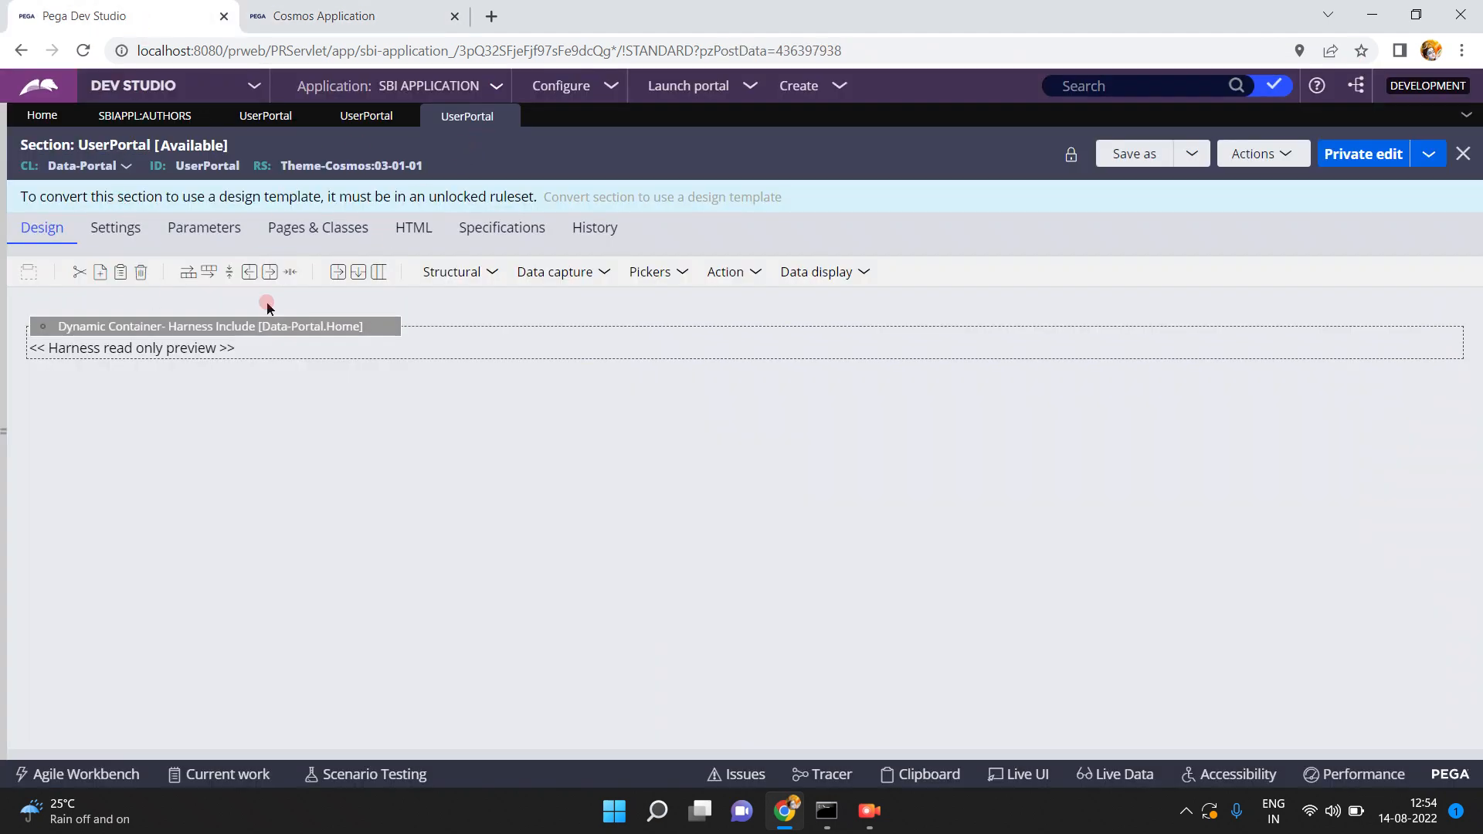
# Inspect the section's dynamic container properties and its Home harness, comparing the harness with the running portal.
pyautogui.click(132, 327)
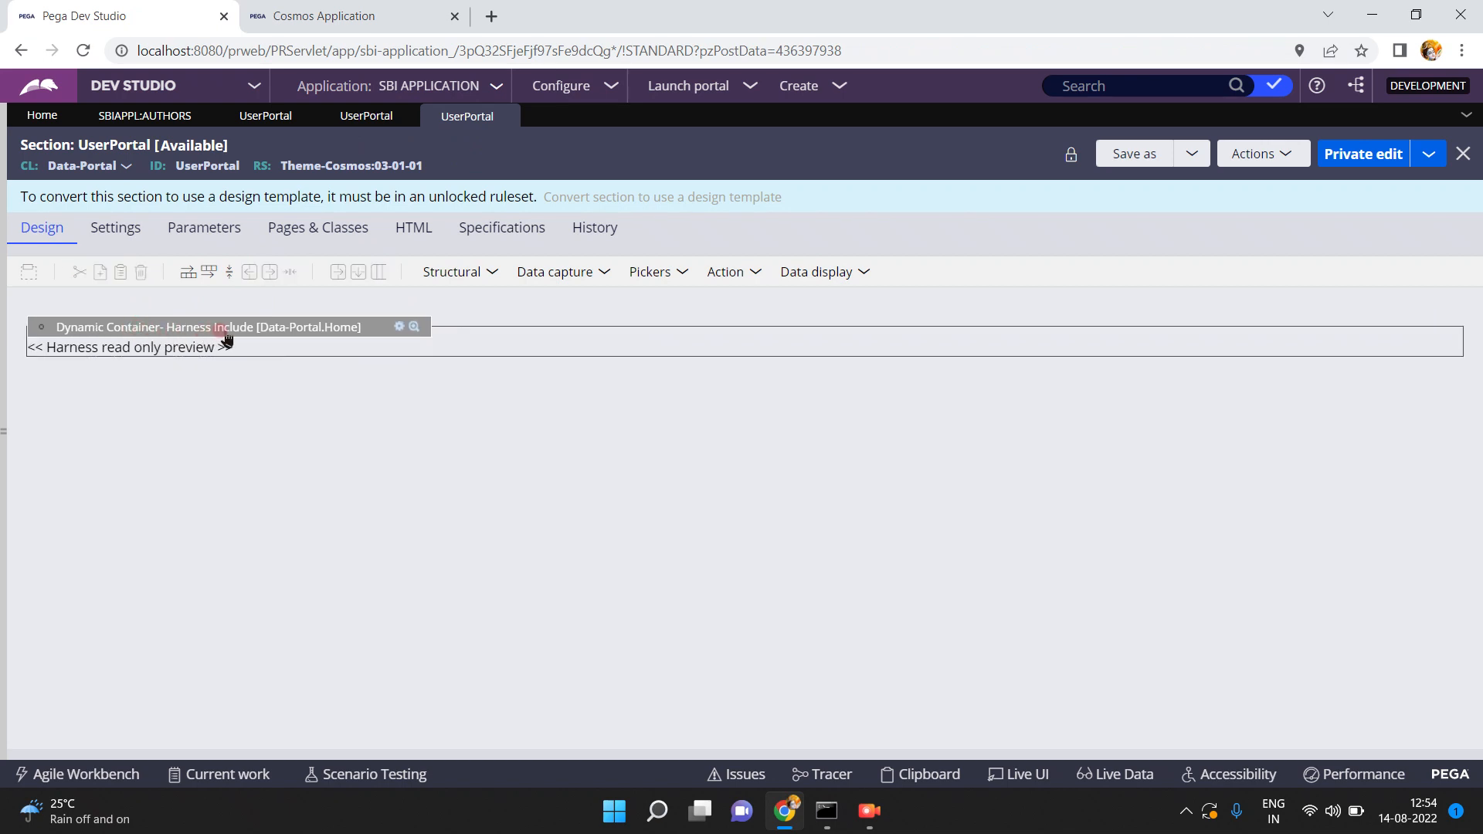
pyautogui.click(398, 327)
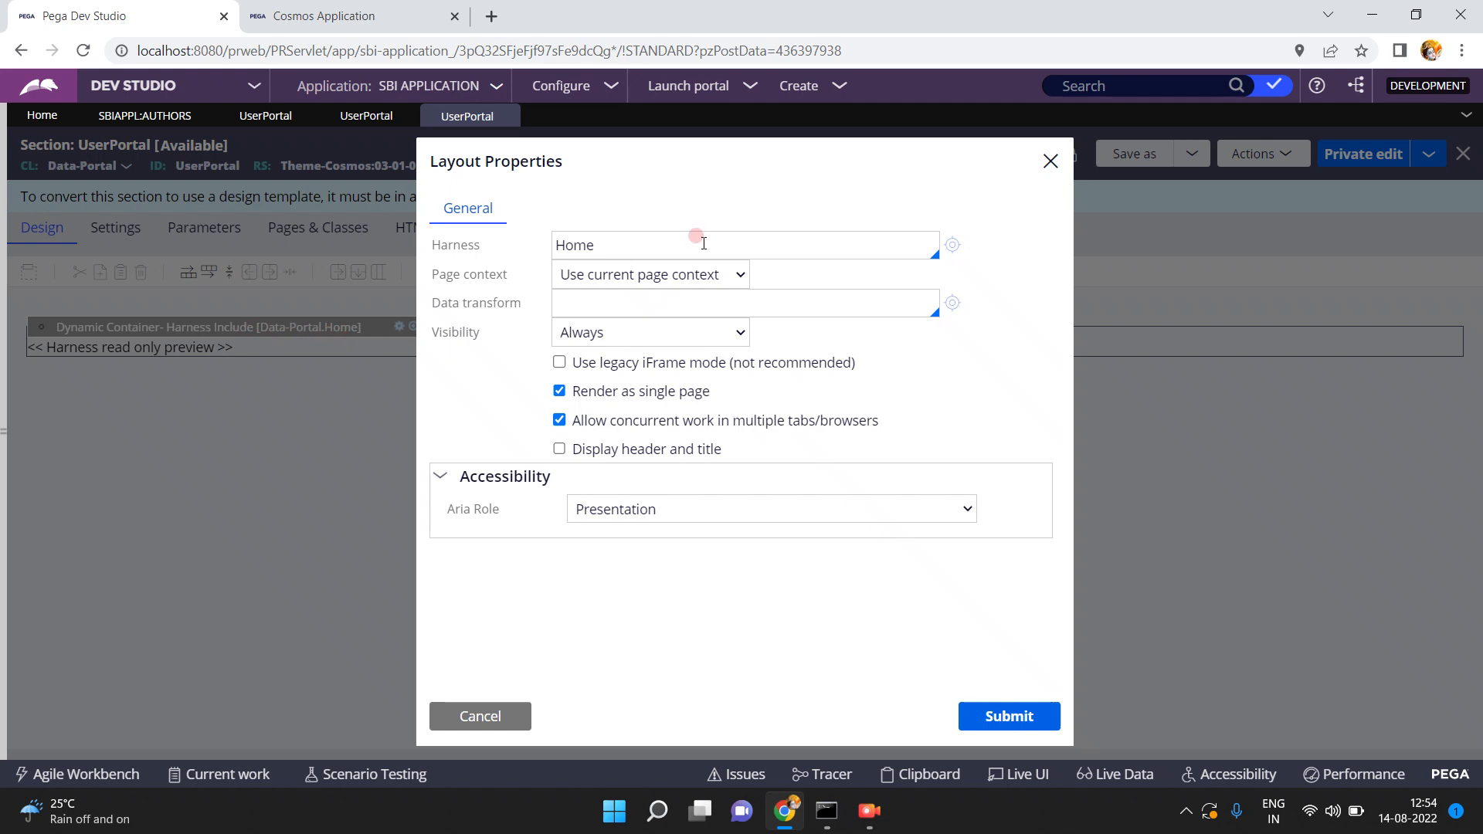
pyautogui.click(952, 244)
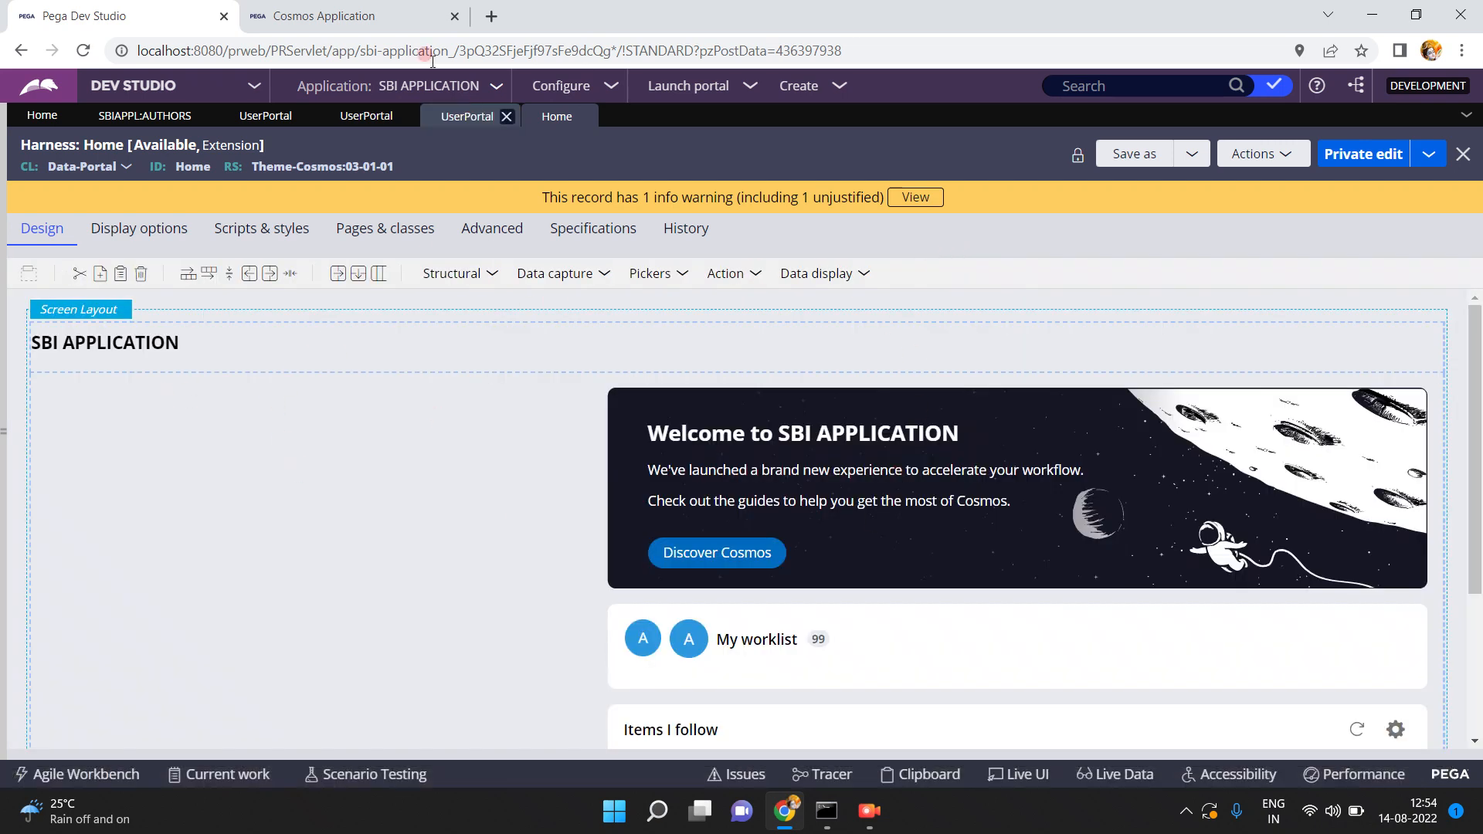
pyautogui.click(373, 17)
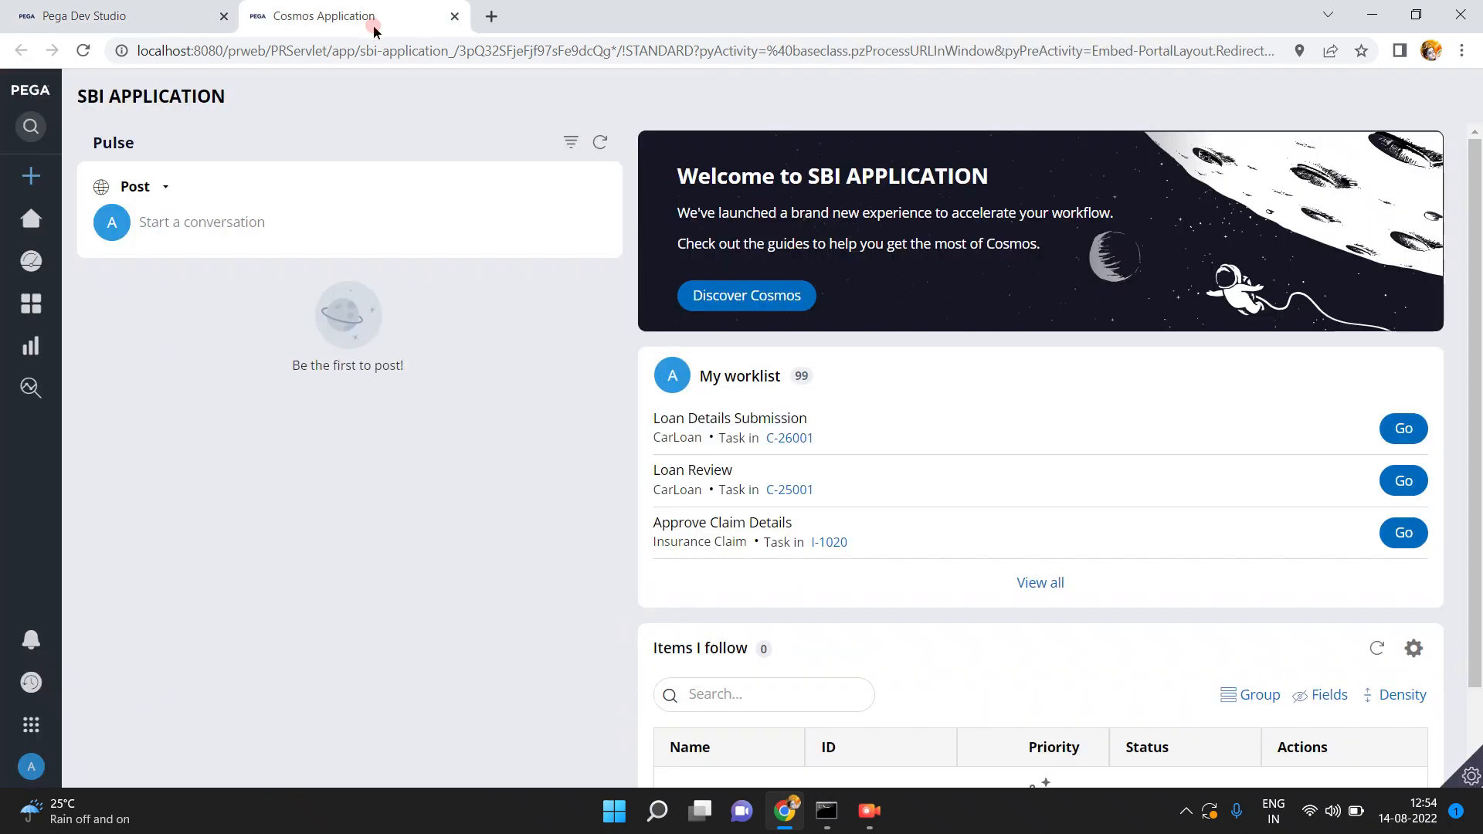
pyautogui.click(159, 18)
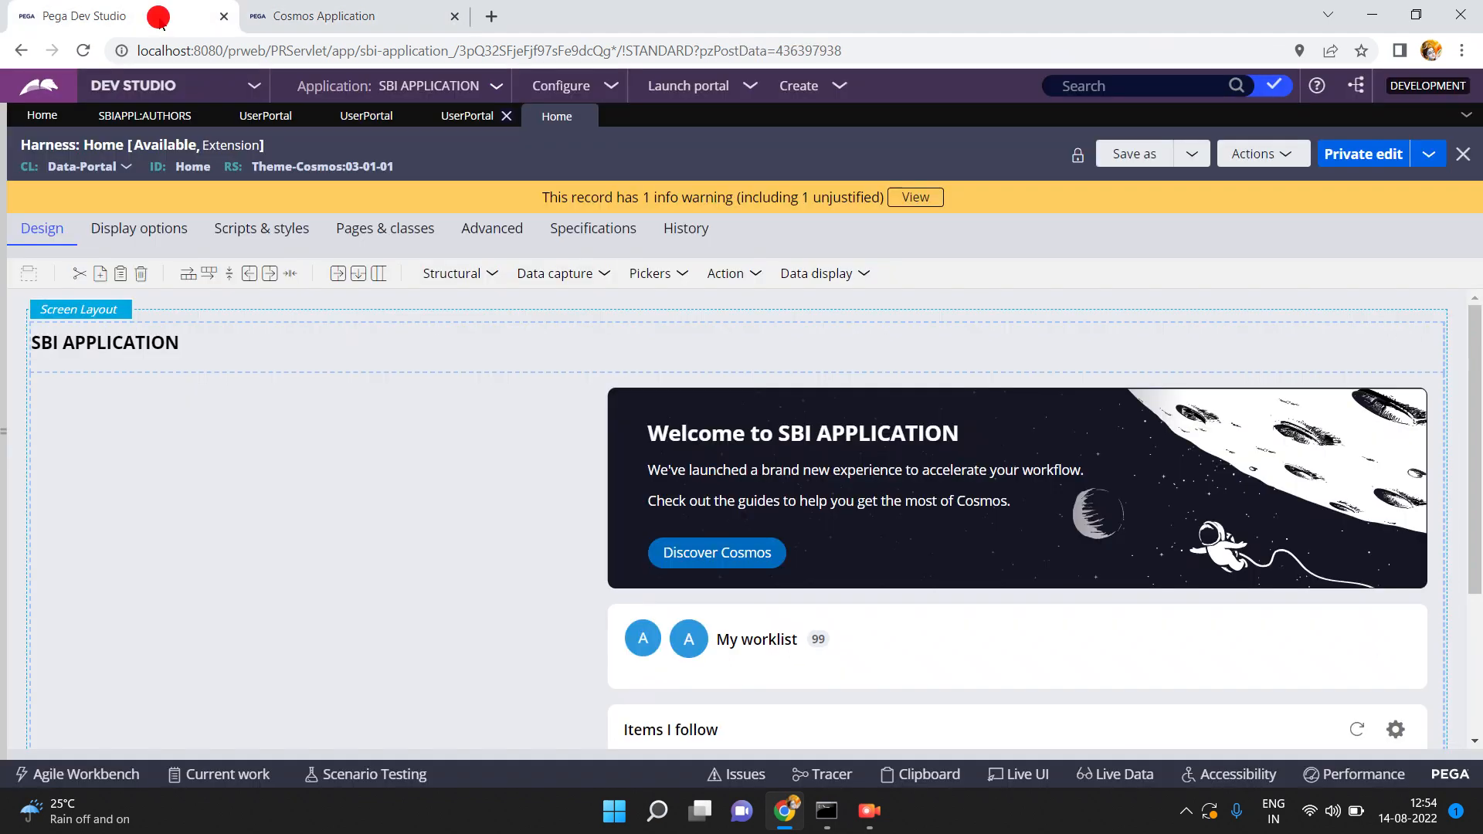
pyautogui.click(468, 117)
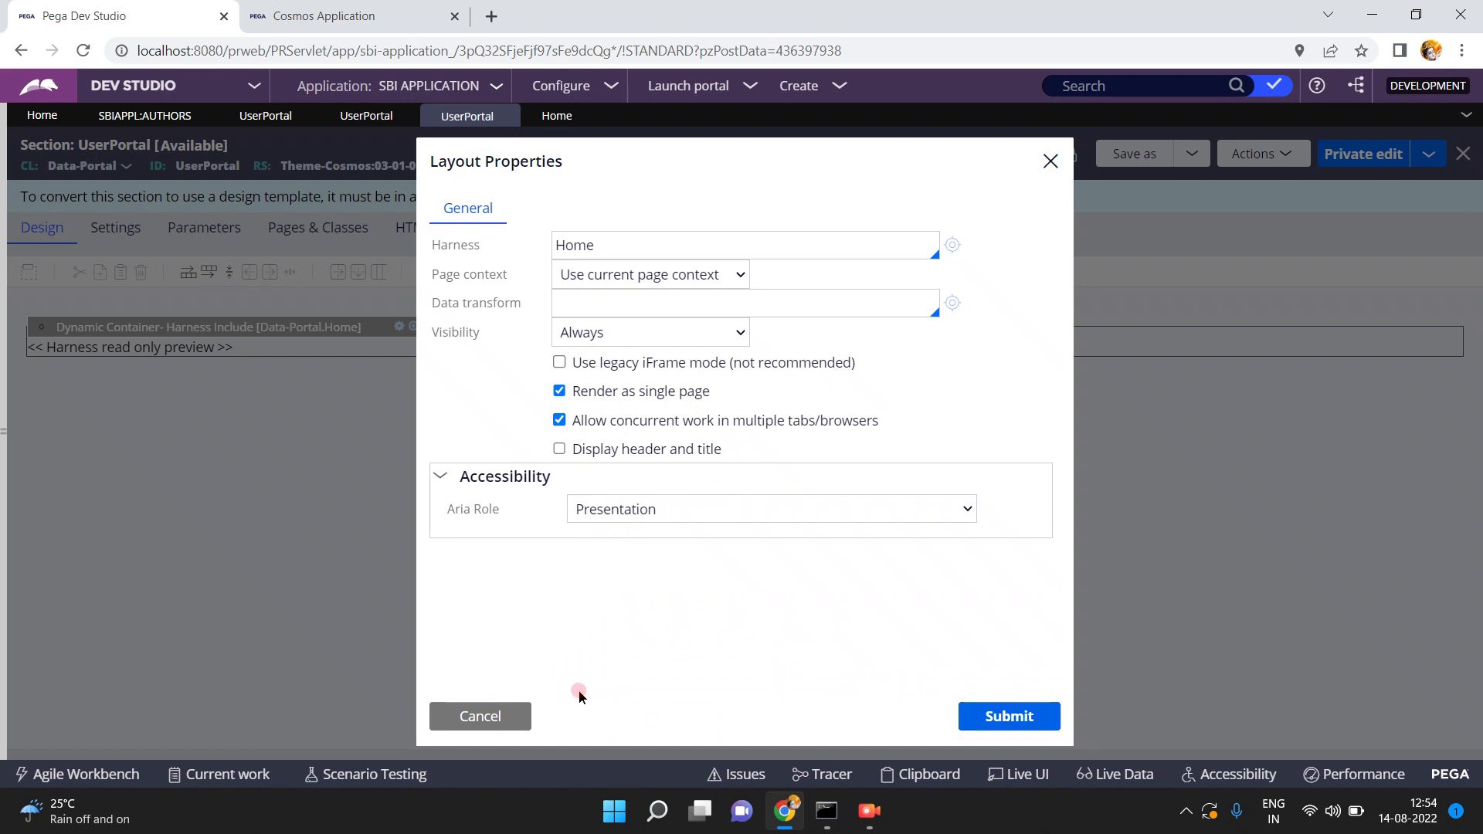
pyautogui.click(474, 727)
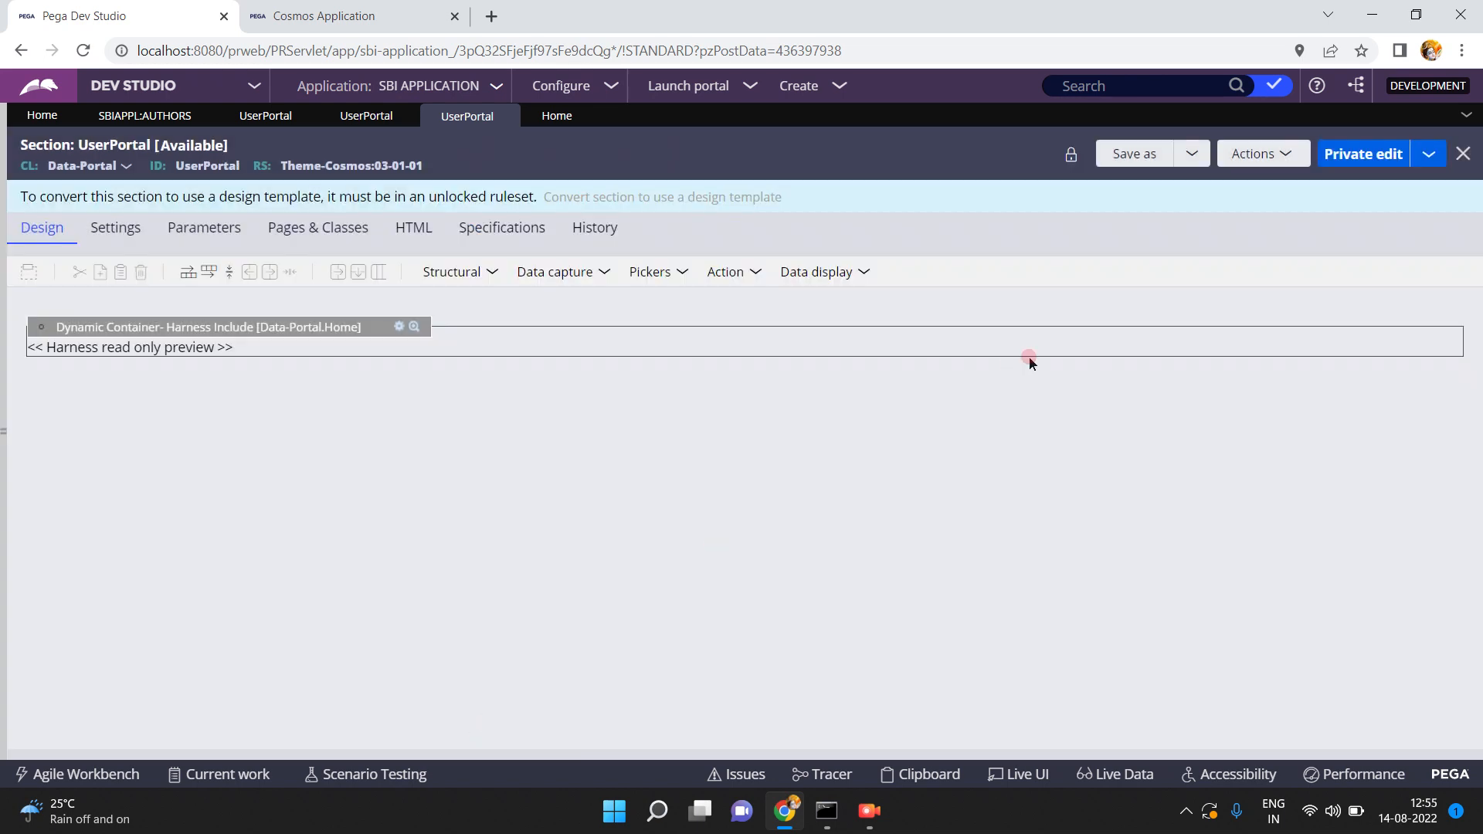
# Save a copy of the UserPortal section to SBI APPLICATION with no branch, class Data-Portal and ruleset SBIAPPL.
pyautogui.click(1129, 162)
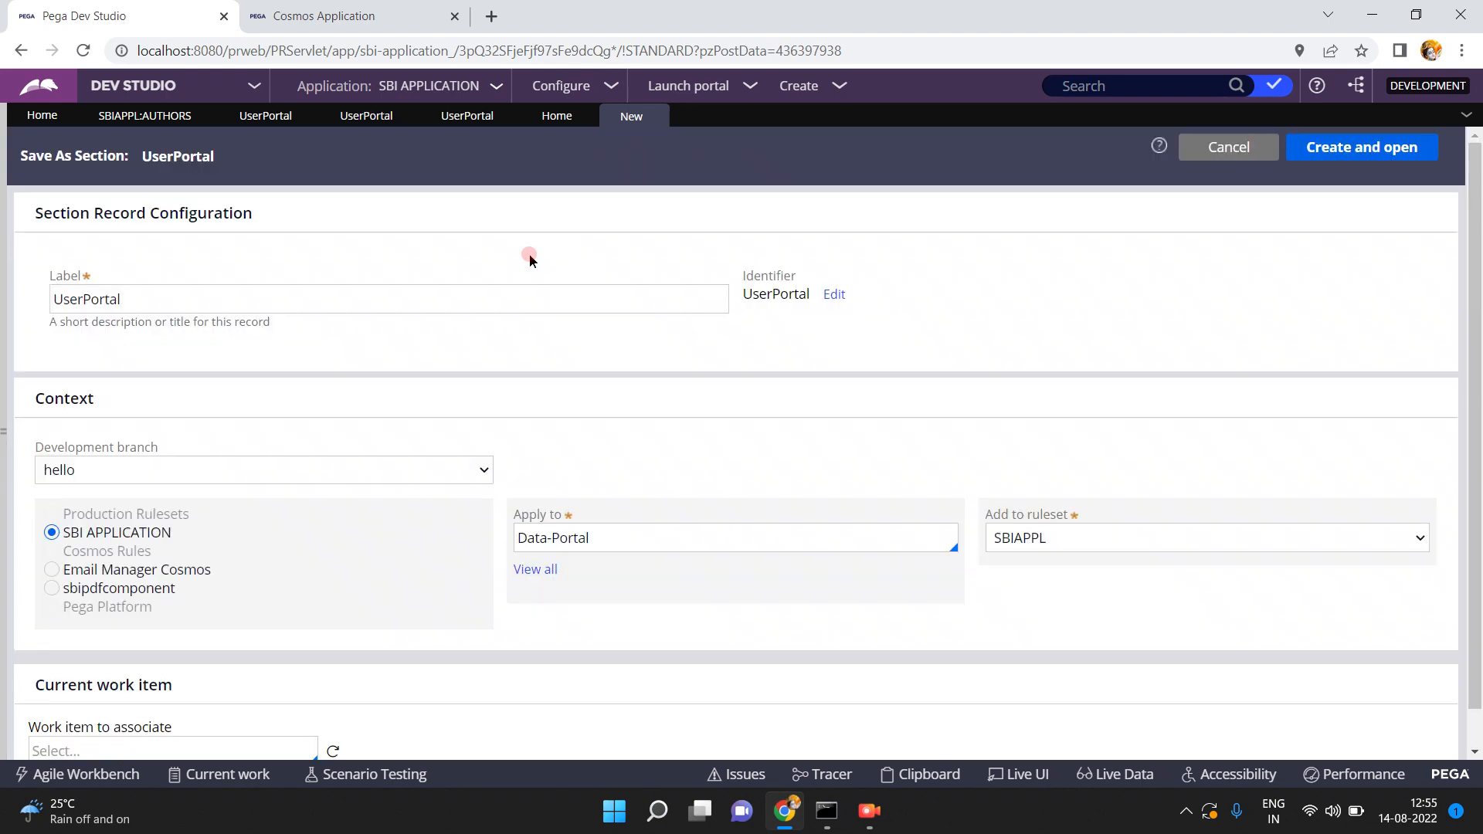
pyautogui.click(407, 470)
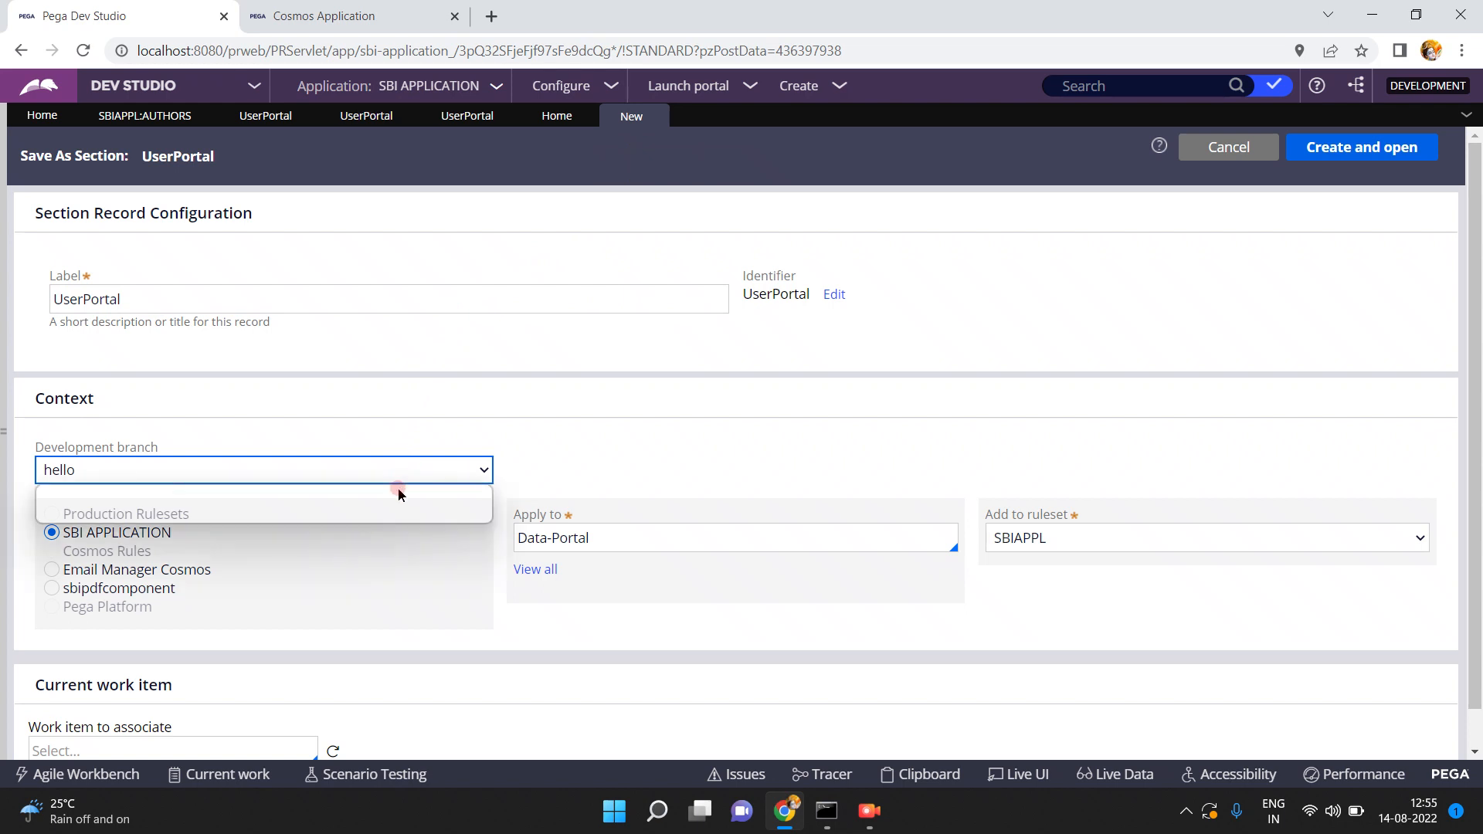
pyautogui.click(361, 513)
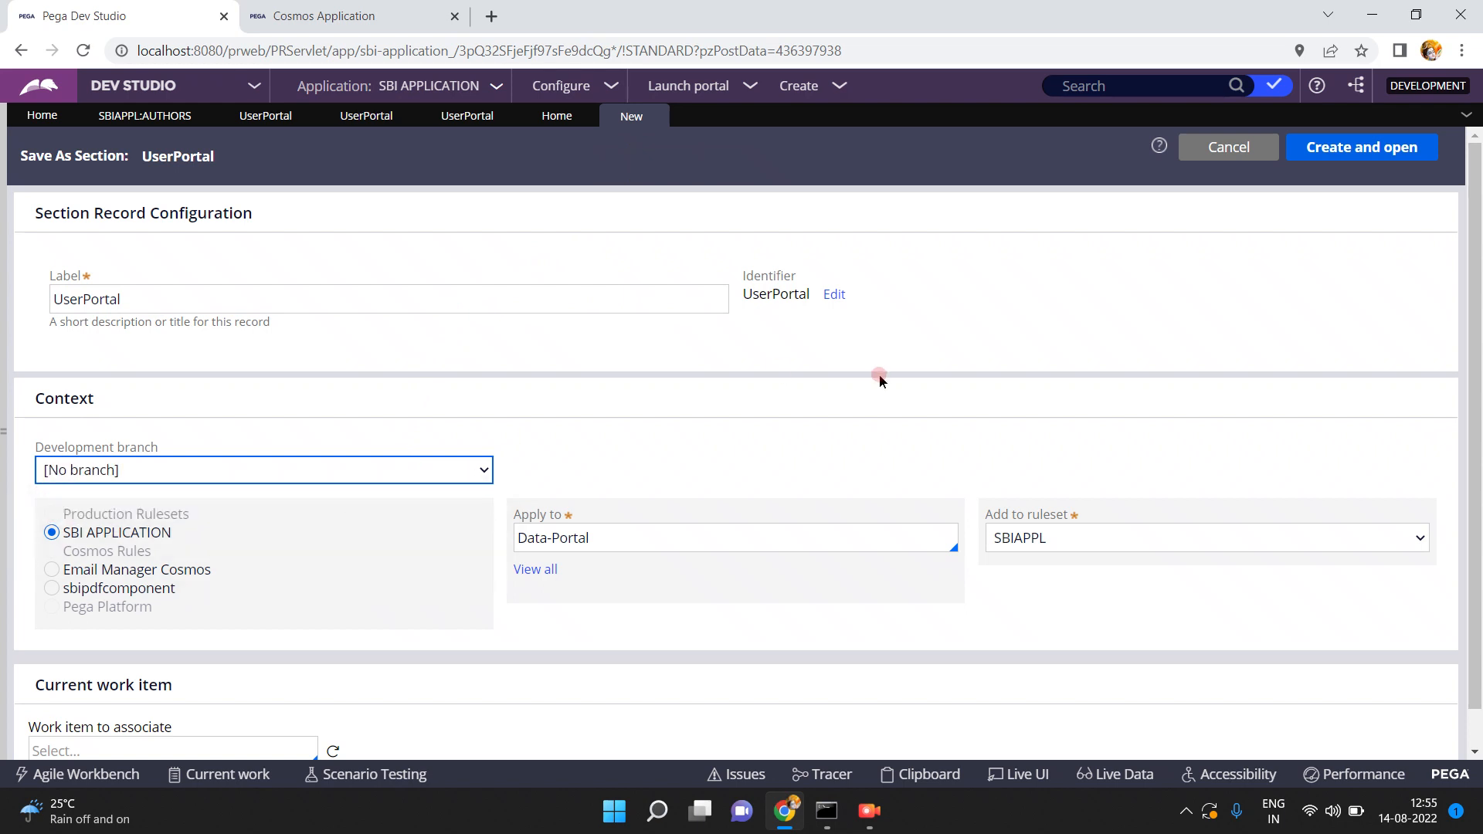
pyautogui.click(1364, 154)
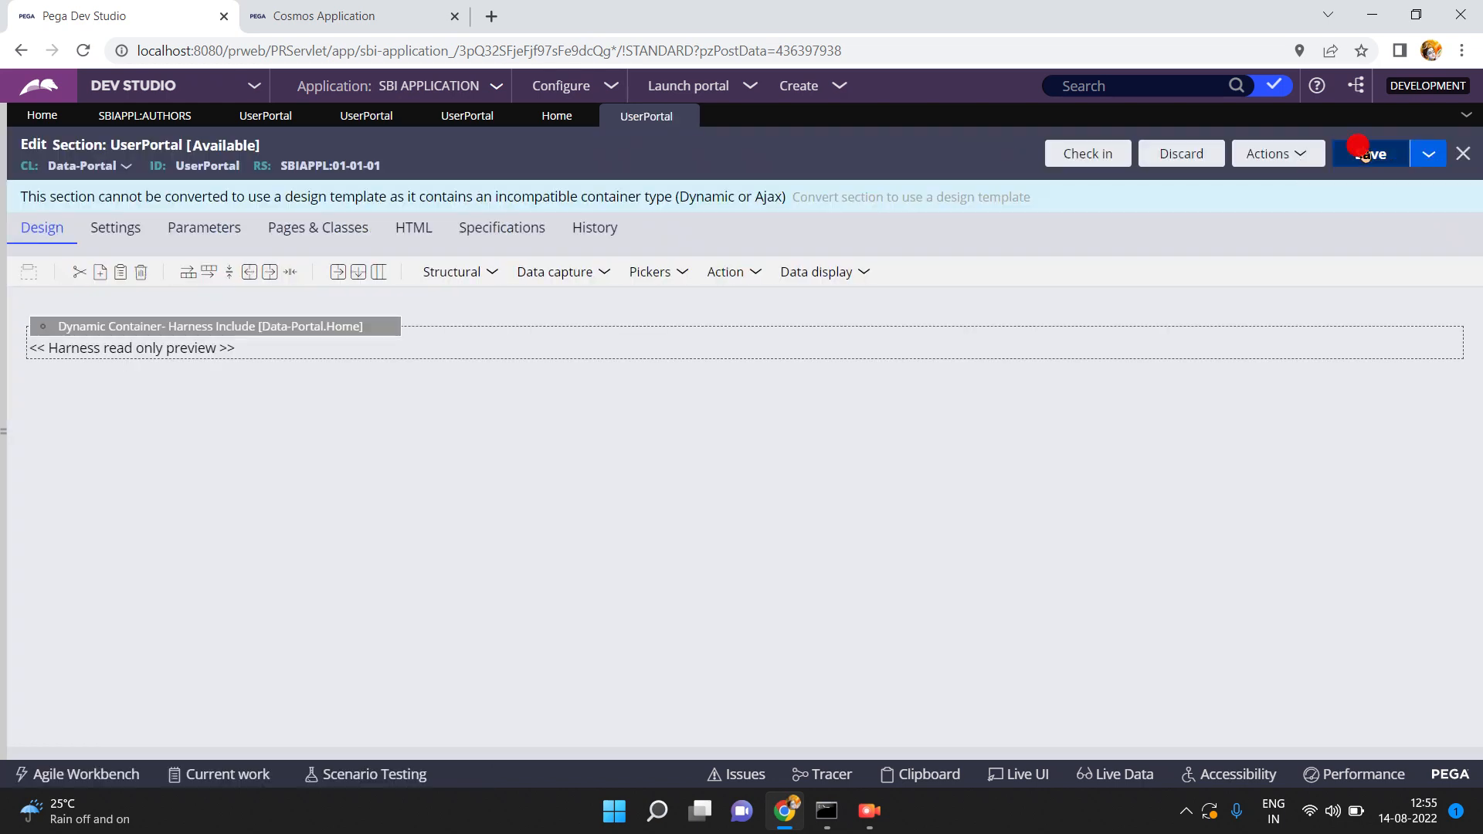
pyautogui.click(1364, 155)
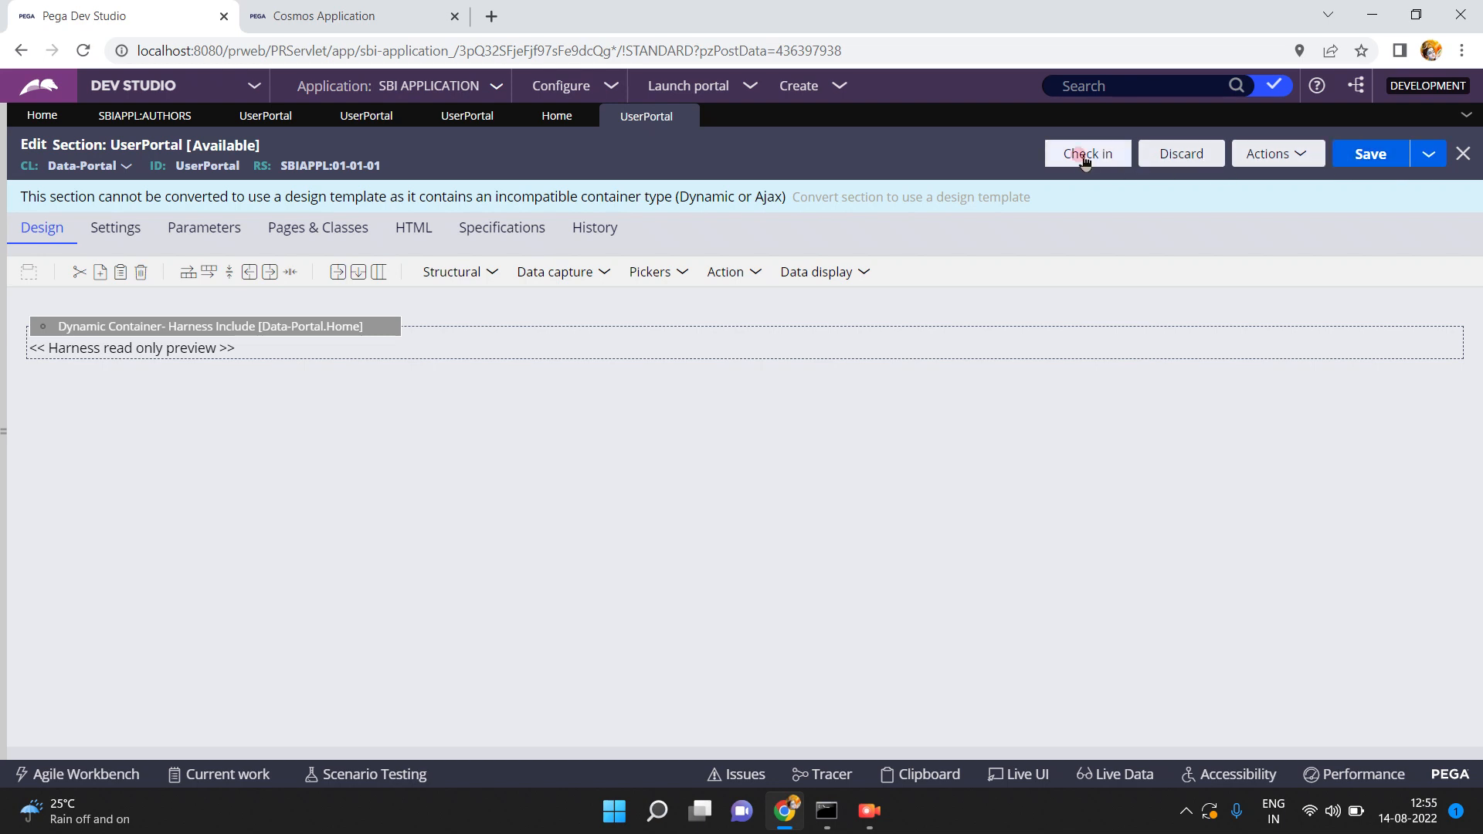
# Set the dynamic container's harness to Dashboard in the copied UserPortal section and save the section.
pyautogui.click(300, 327)
pyautogui.click(398, 325)
pyautogui.click(398, 326)
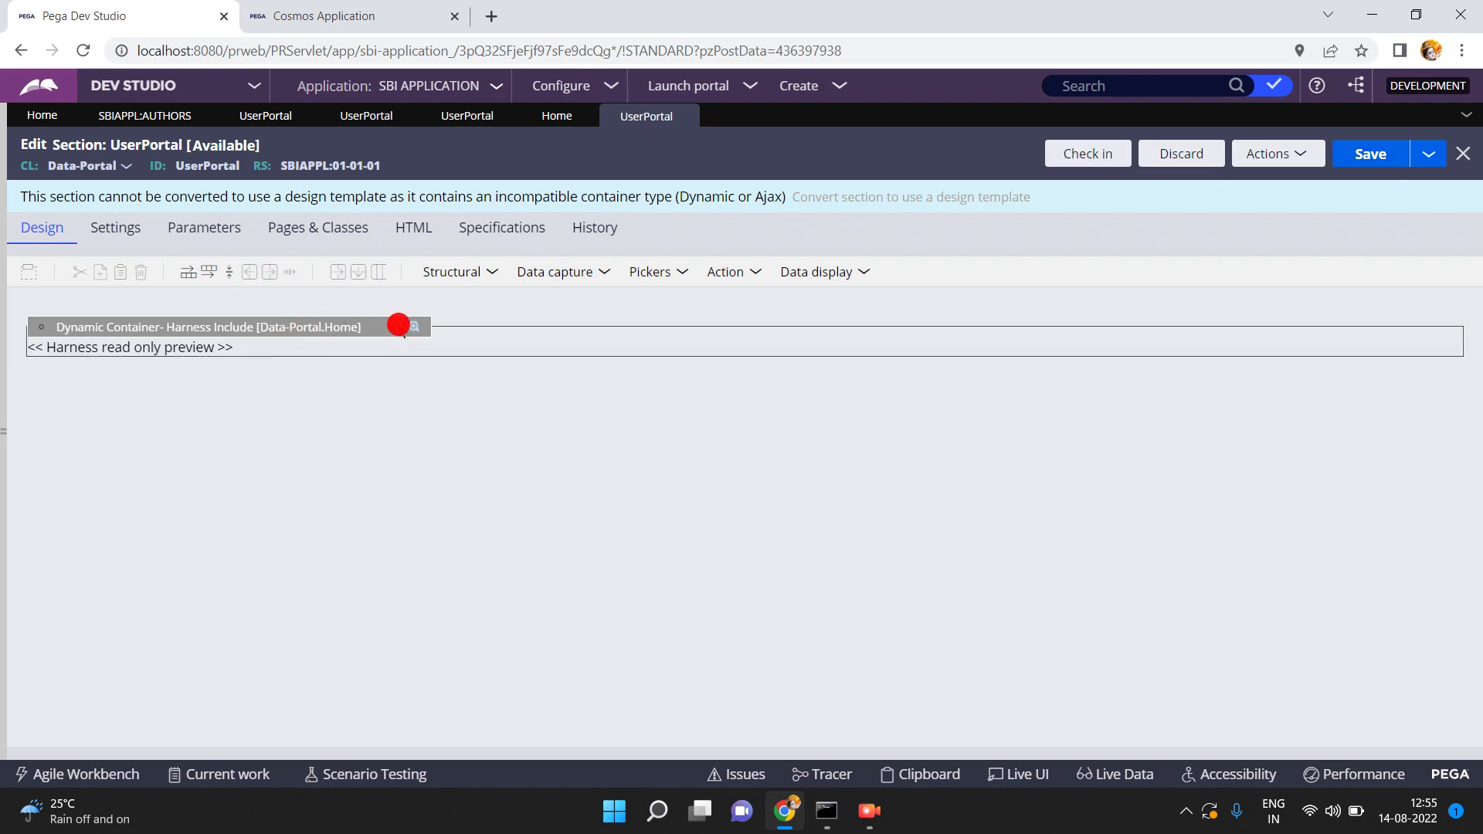
pyautogui.click(610, 244)
pyautogui.doubleClick(610, 245)
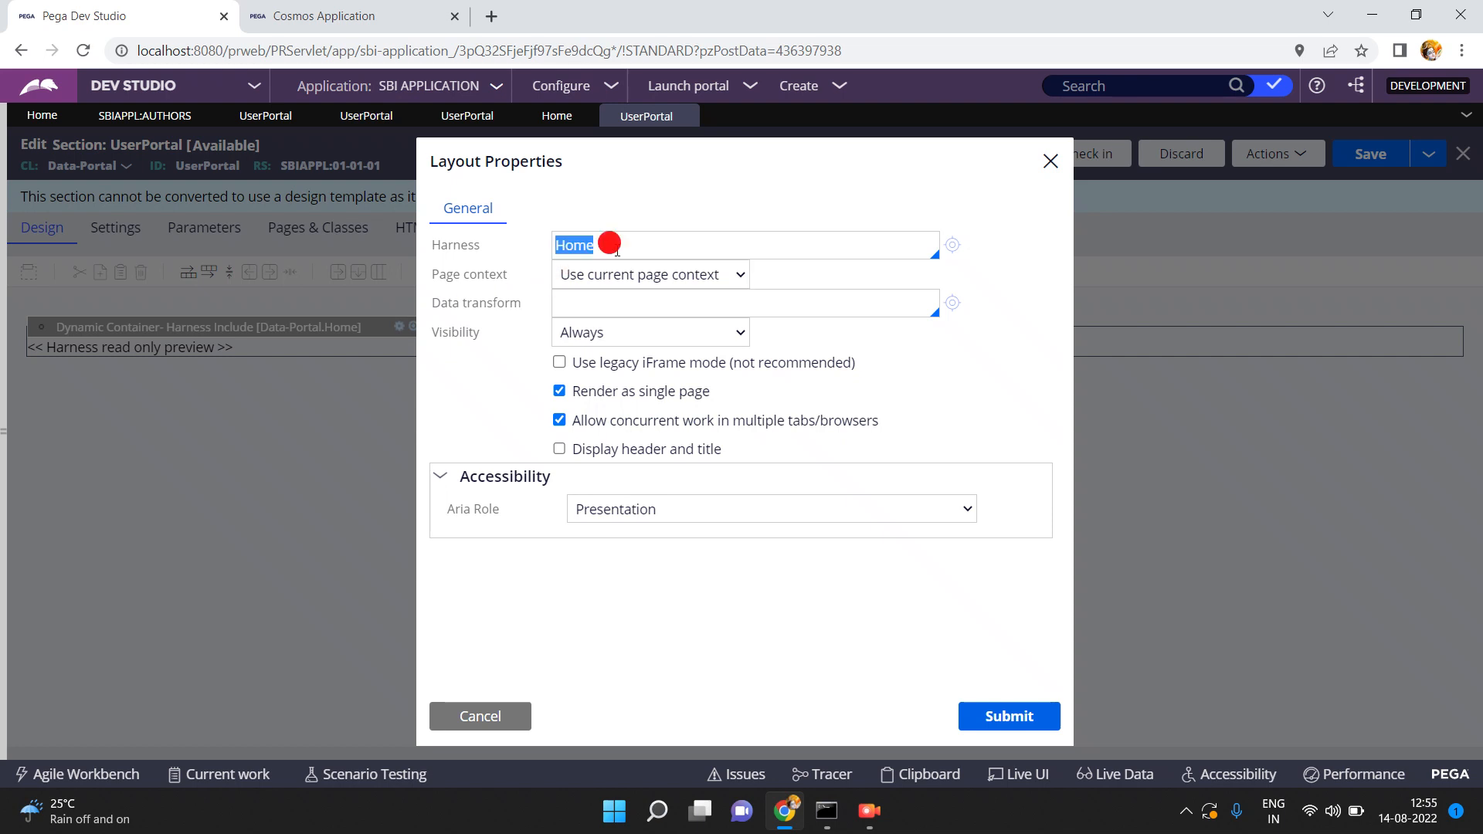
pyautogui.write('Dashbo')
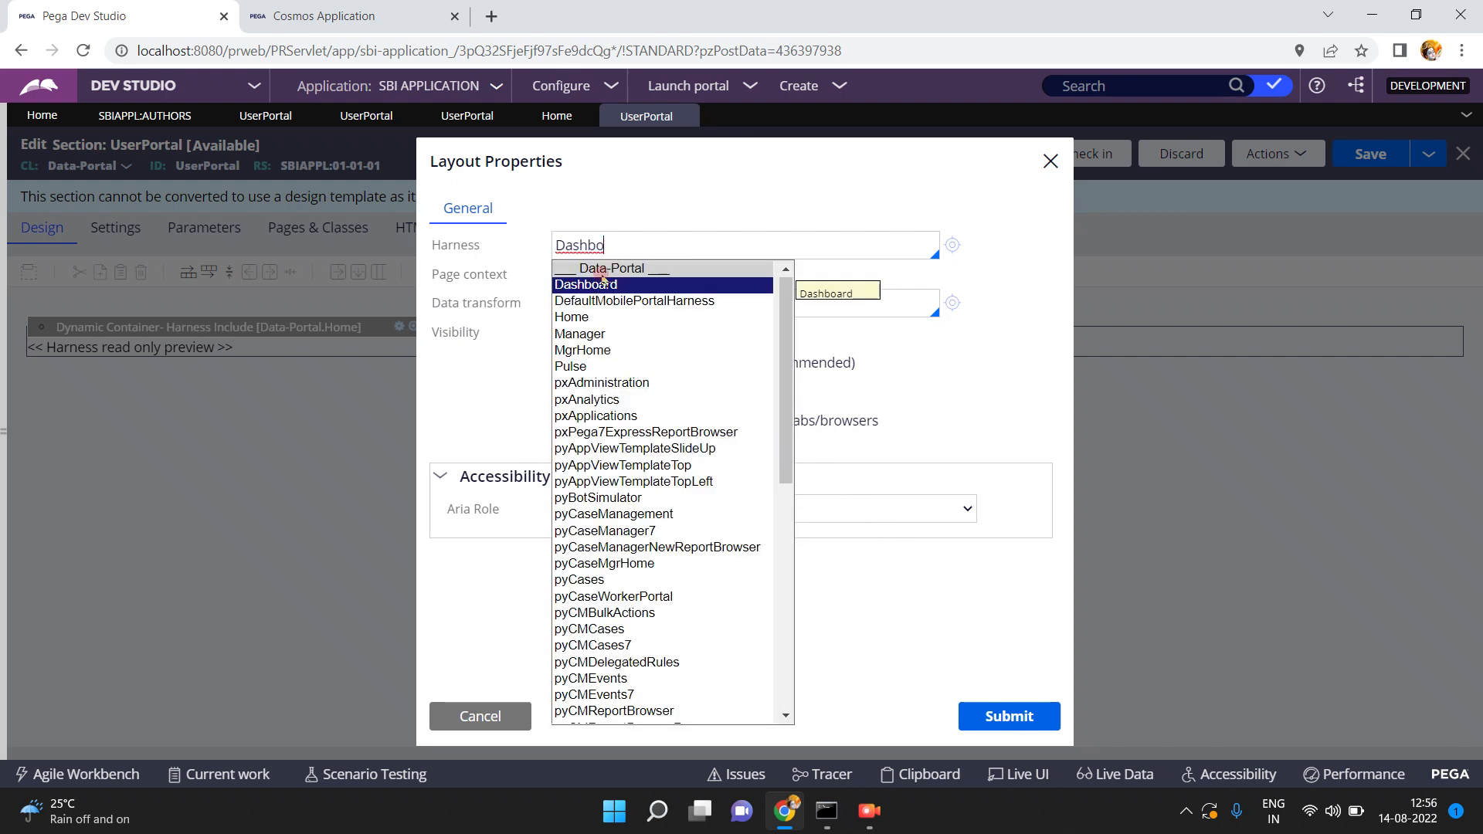
pyautogui.click(598, 287)
pyautogui.click(695, 235)
pyautogui.click(700, 245)
pyautogui.click(607, 285)
pyautogui.click(995, 726)
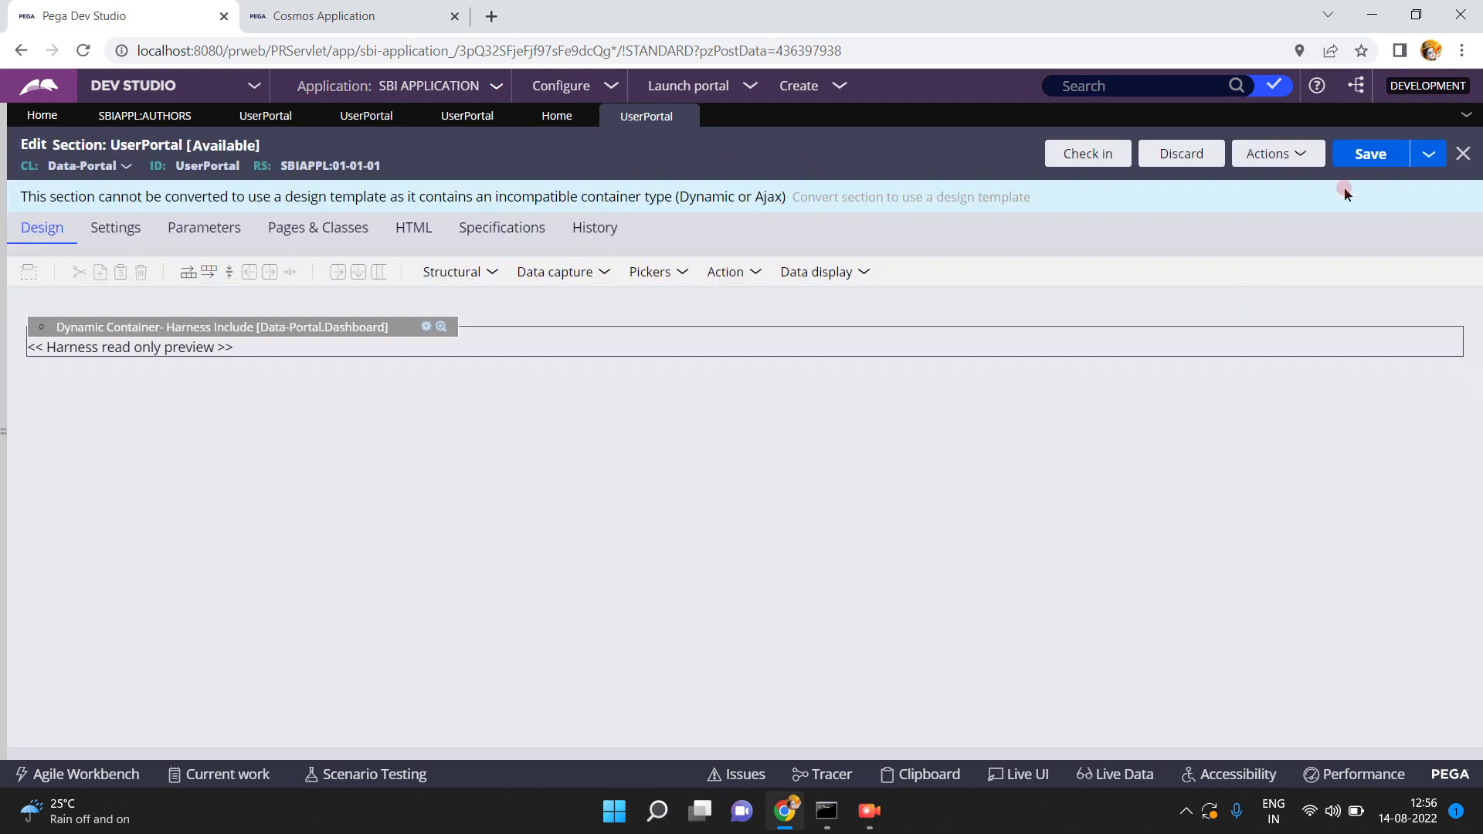
pyautogui.click(1363, 156)
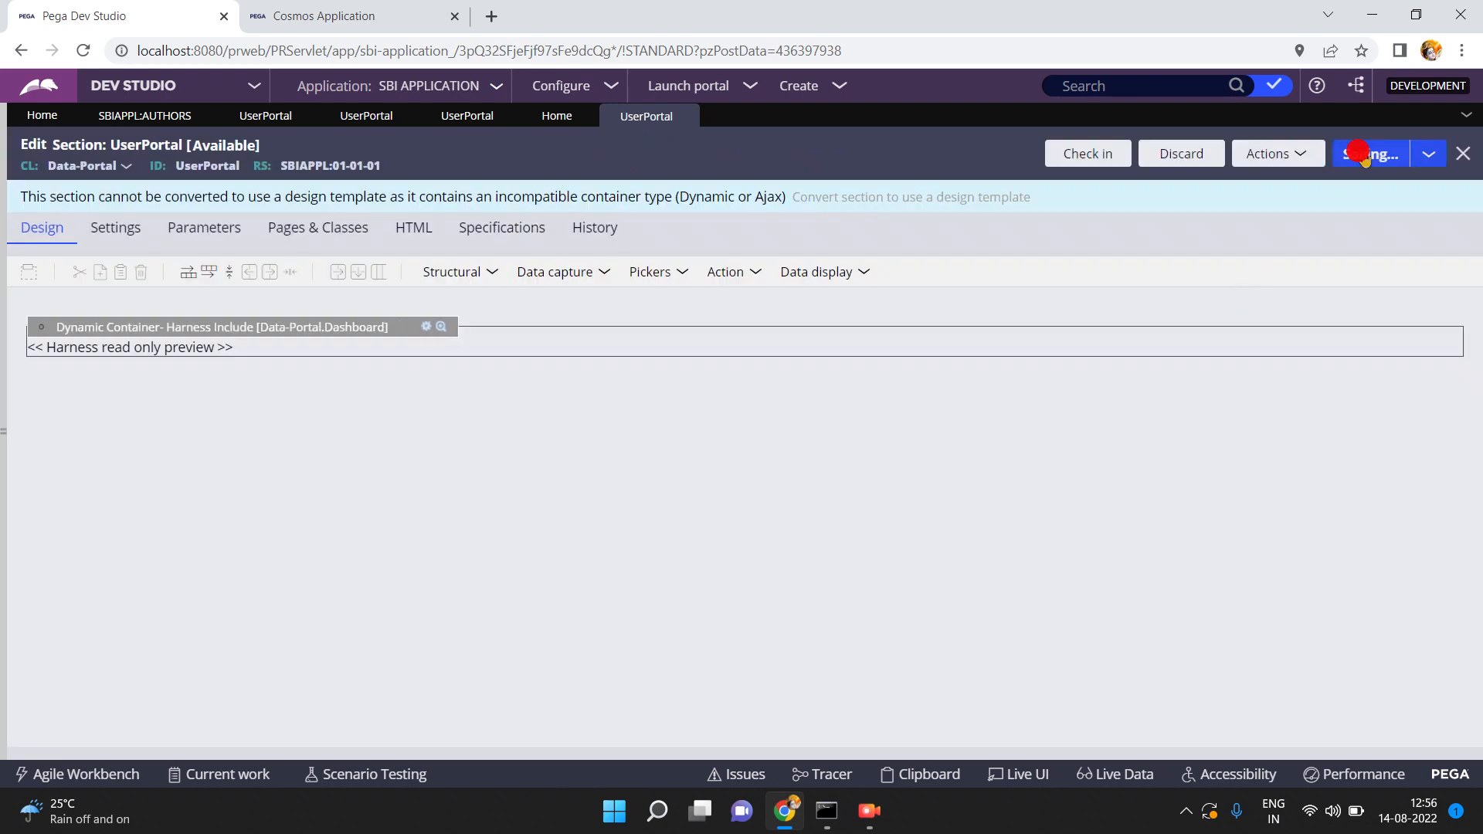
# Close the running portal, relaunch the User Portal to examine its landing page, and return to the UserPortal section.
pyautogui.click(453, 17)
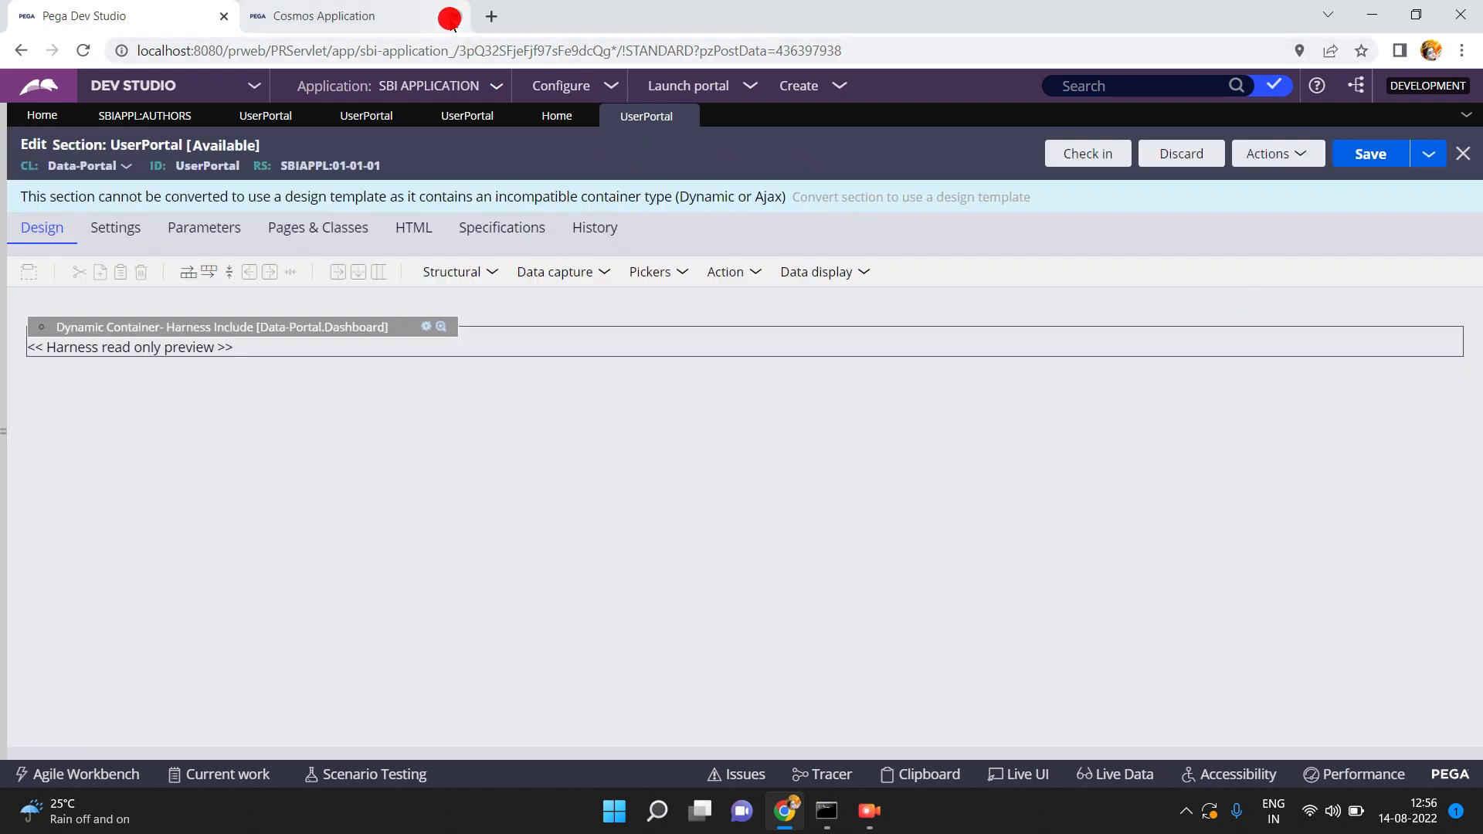
pyautogui.click(753, 87)
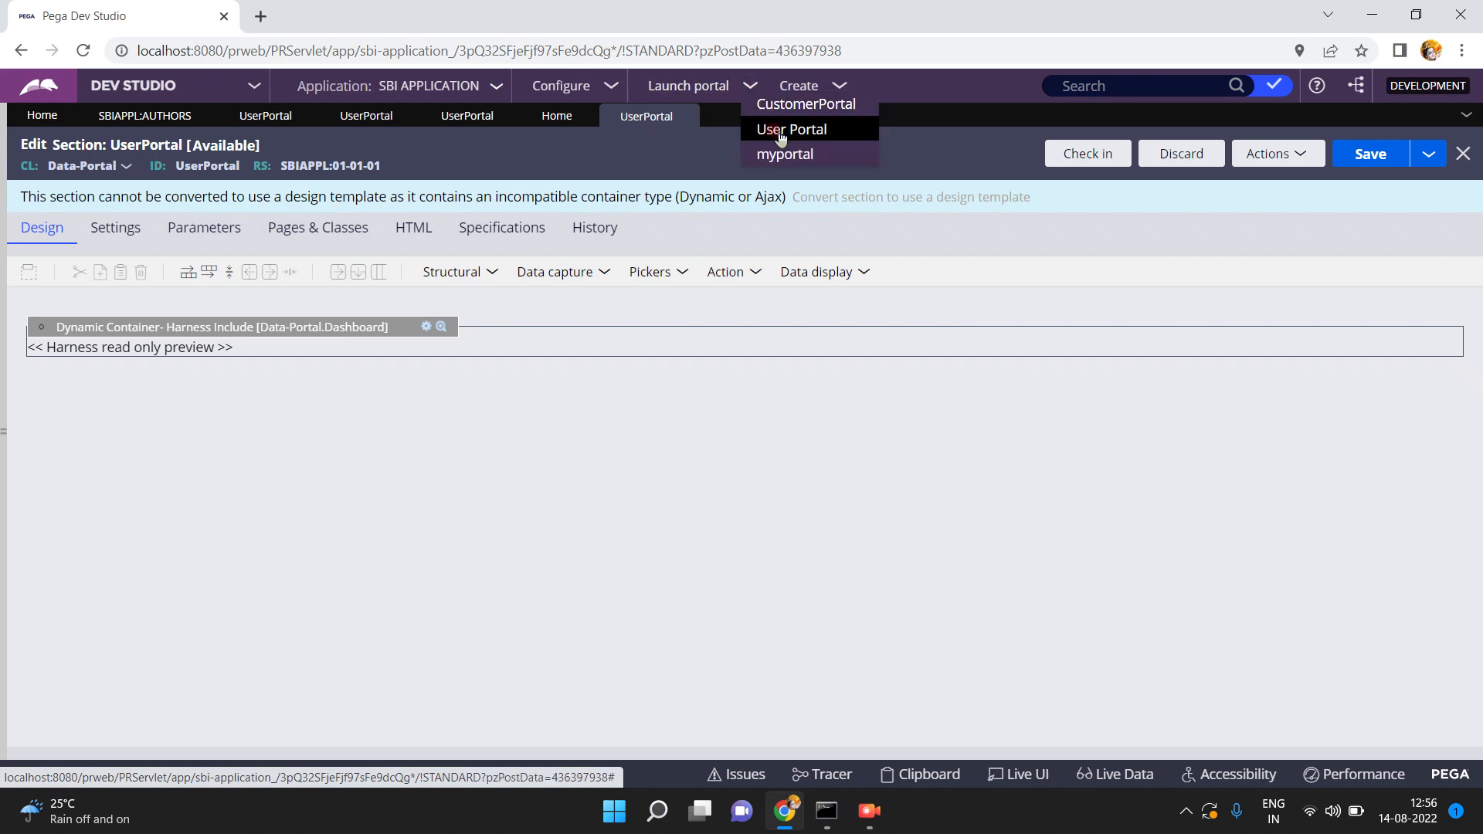
pyautogui.click(781, 131)
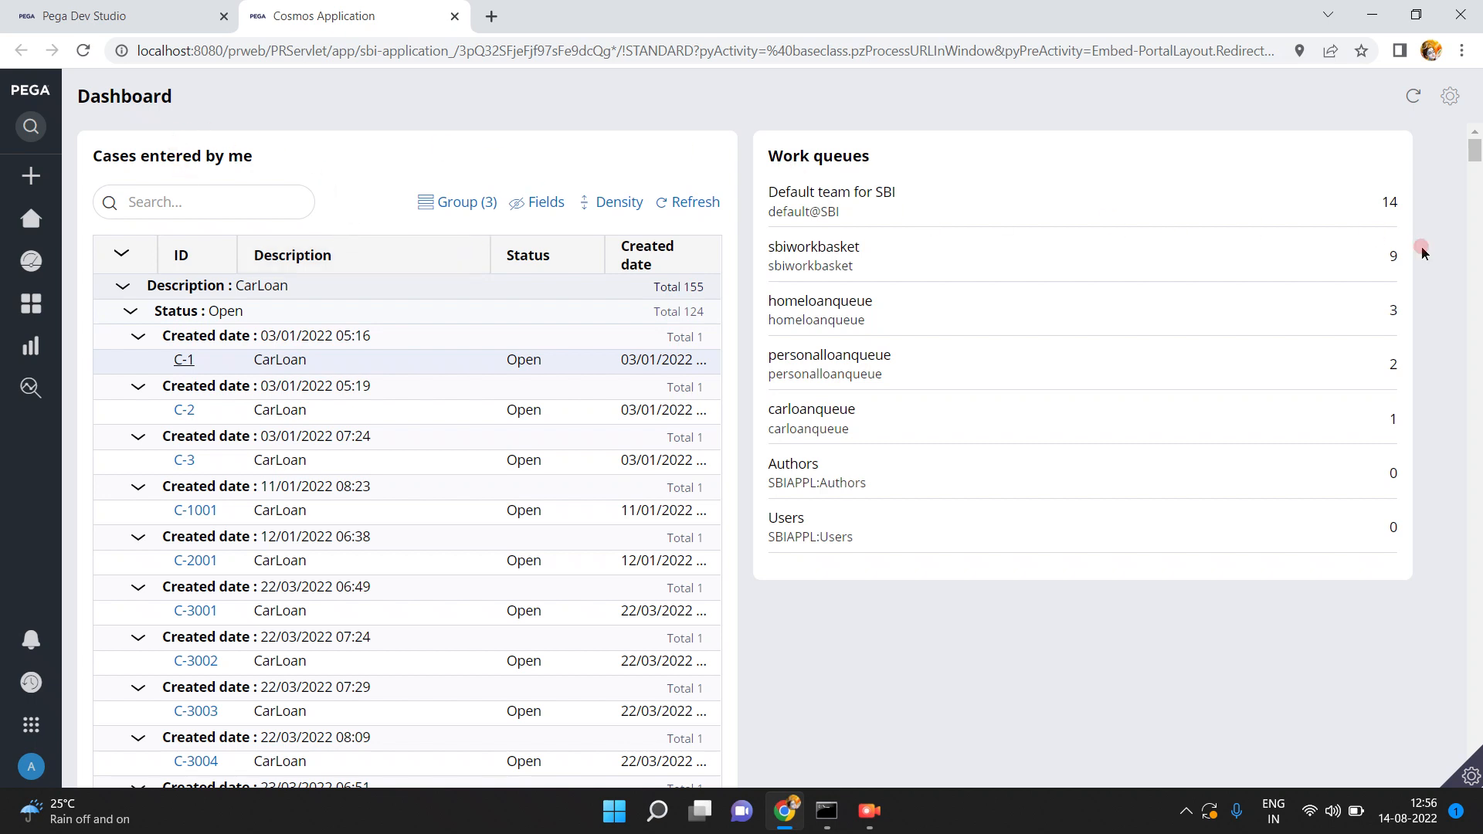
pyautogui.scroll(-10, 1475, 240)
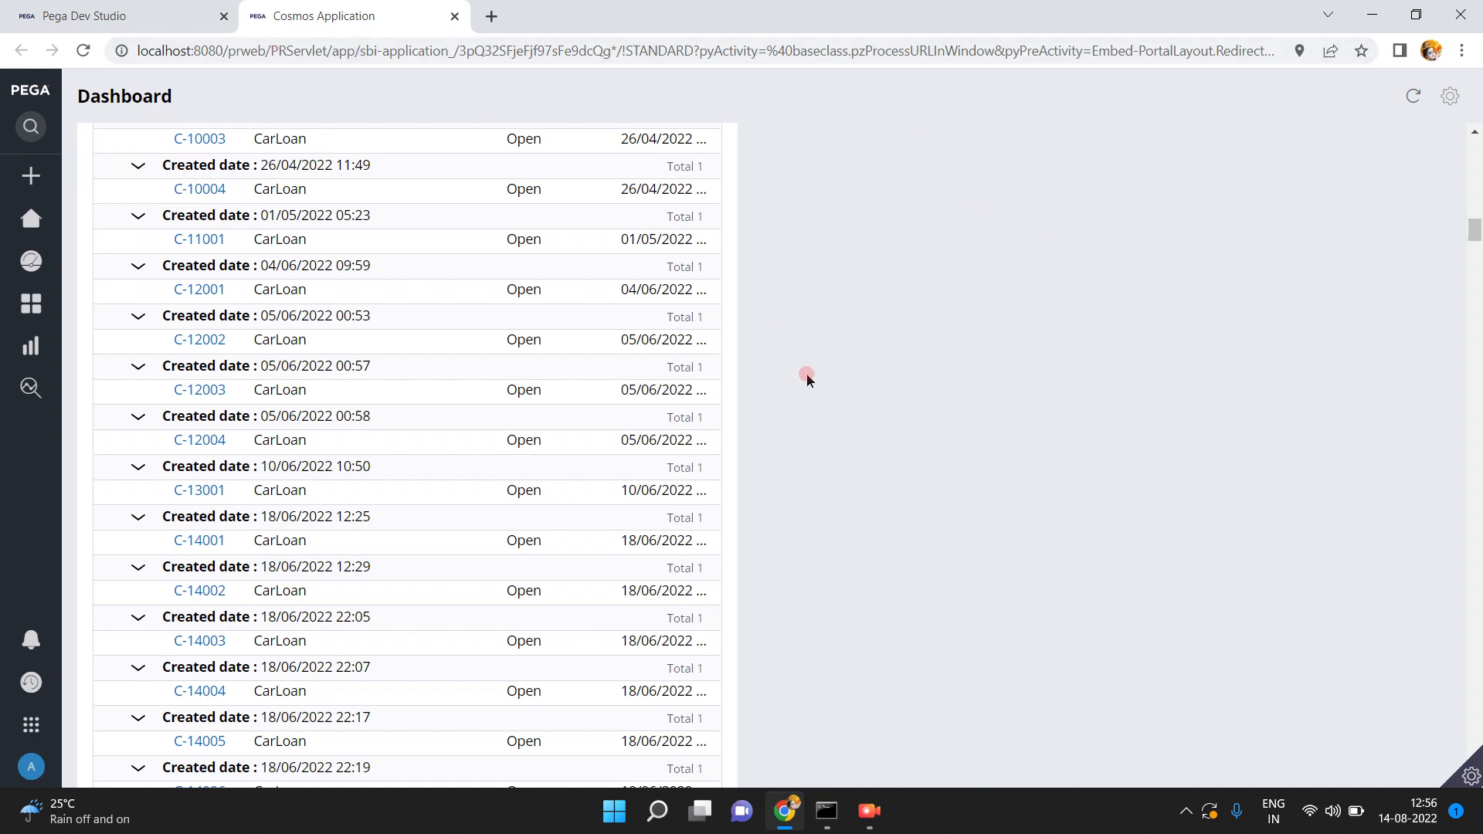
pyautogui.click(180, 17)
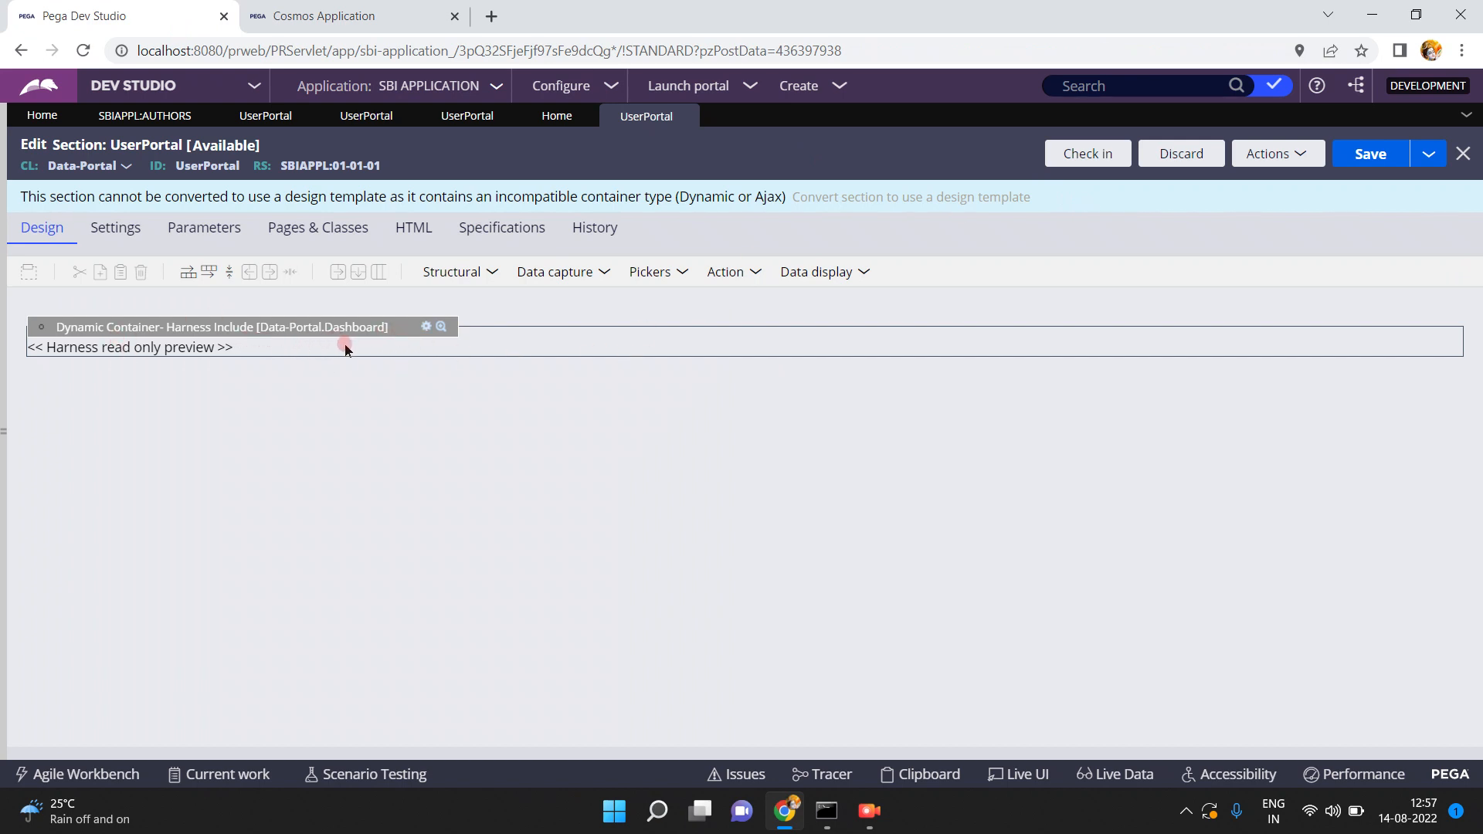
# Open the dynamic container's properties and check the page names in the running portal's navigation panel.
pyautogui.click(426, 326)
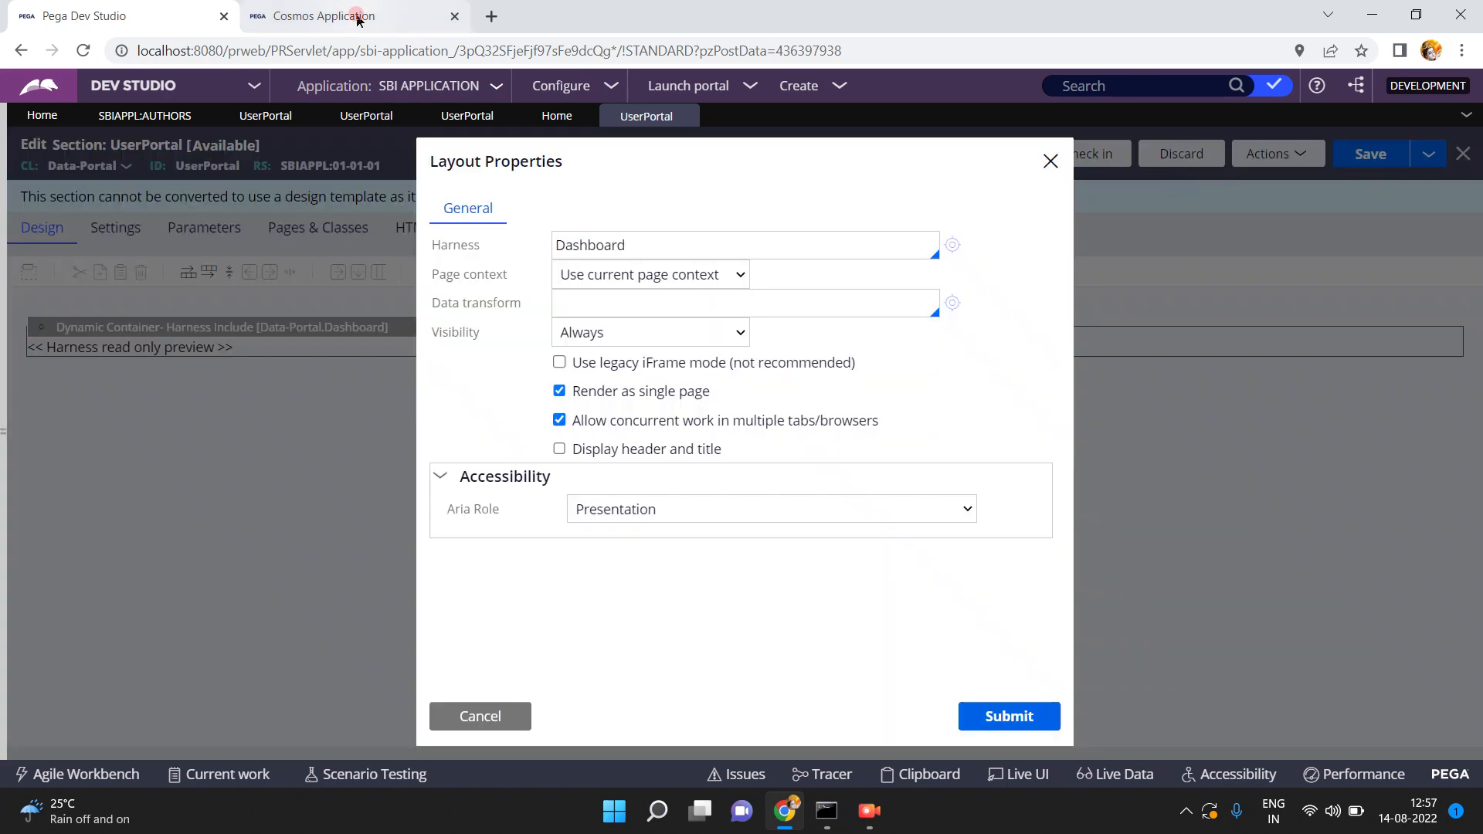
pyautogui.click(359, 20)
pyautogui.moveTo(7, 220)
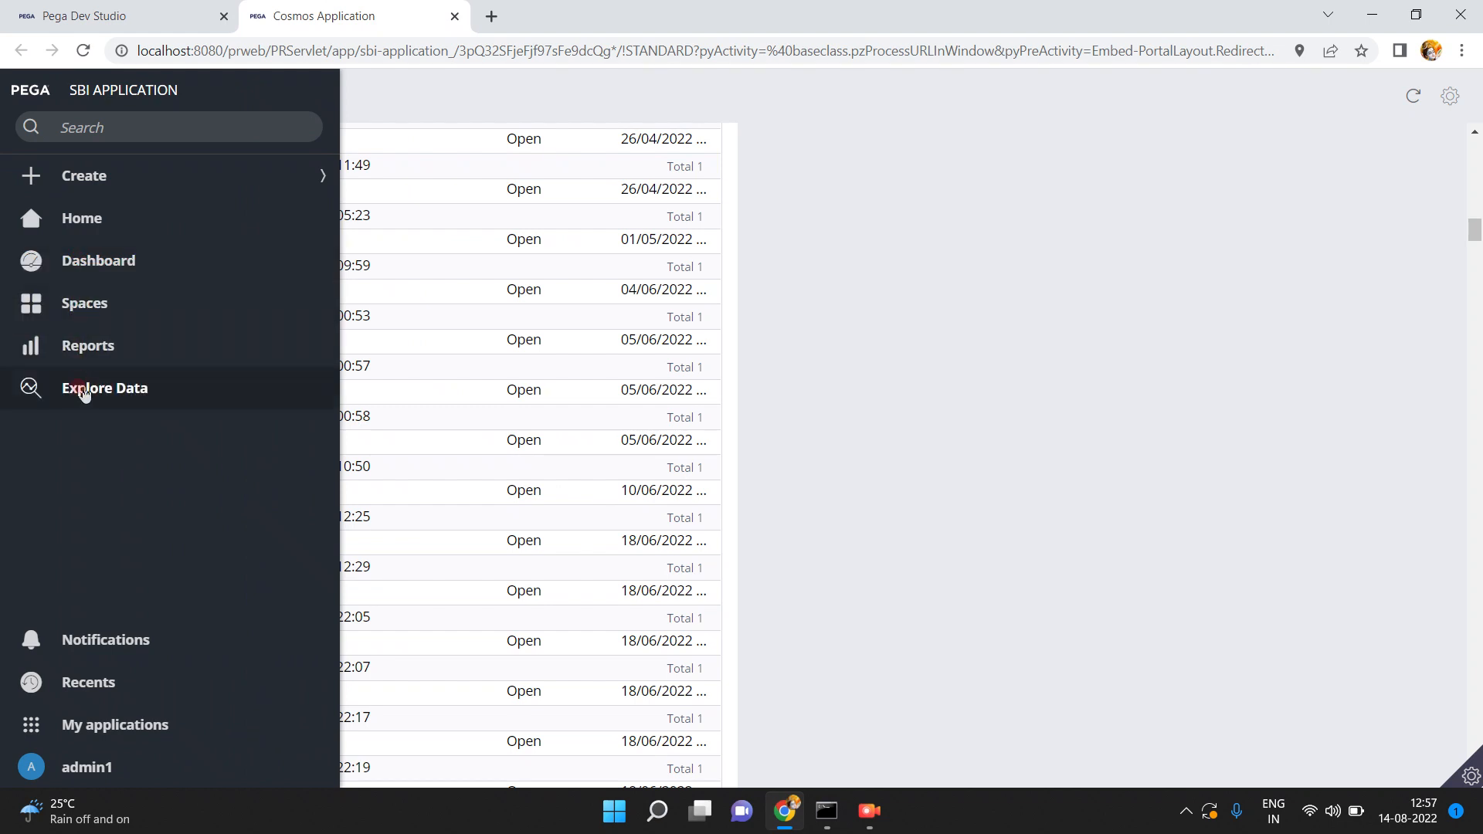
pyautogui.click(165, 17)
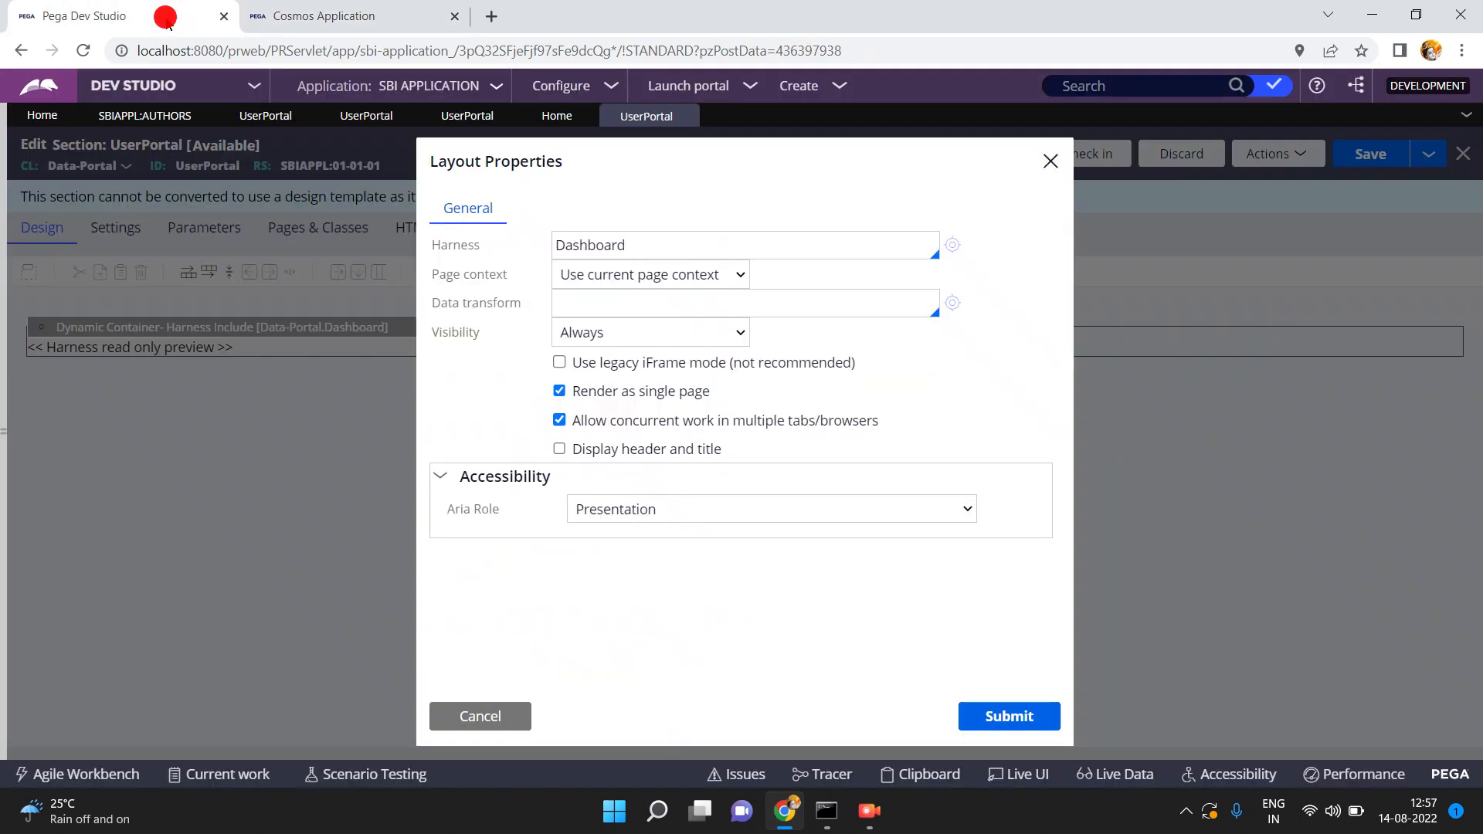
# Look for a Reports harness for the dynamic container, choose pyCMReports7, and save the section.
pyautogui.doubleClick(663, 251)
pyautogui.write('Re')
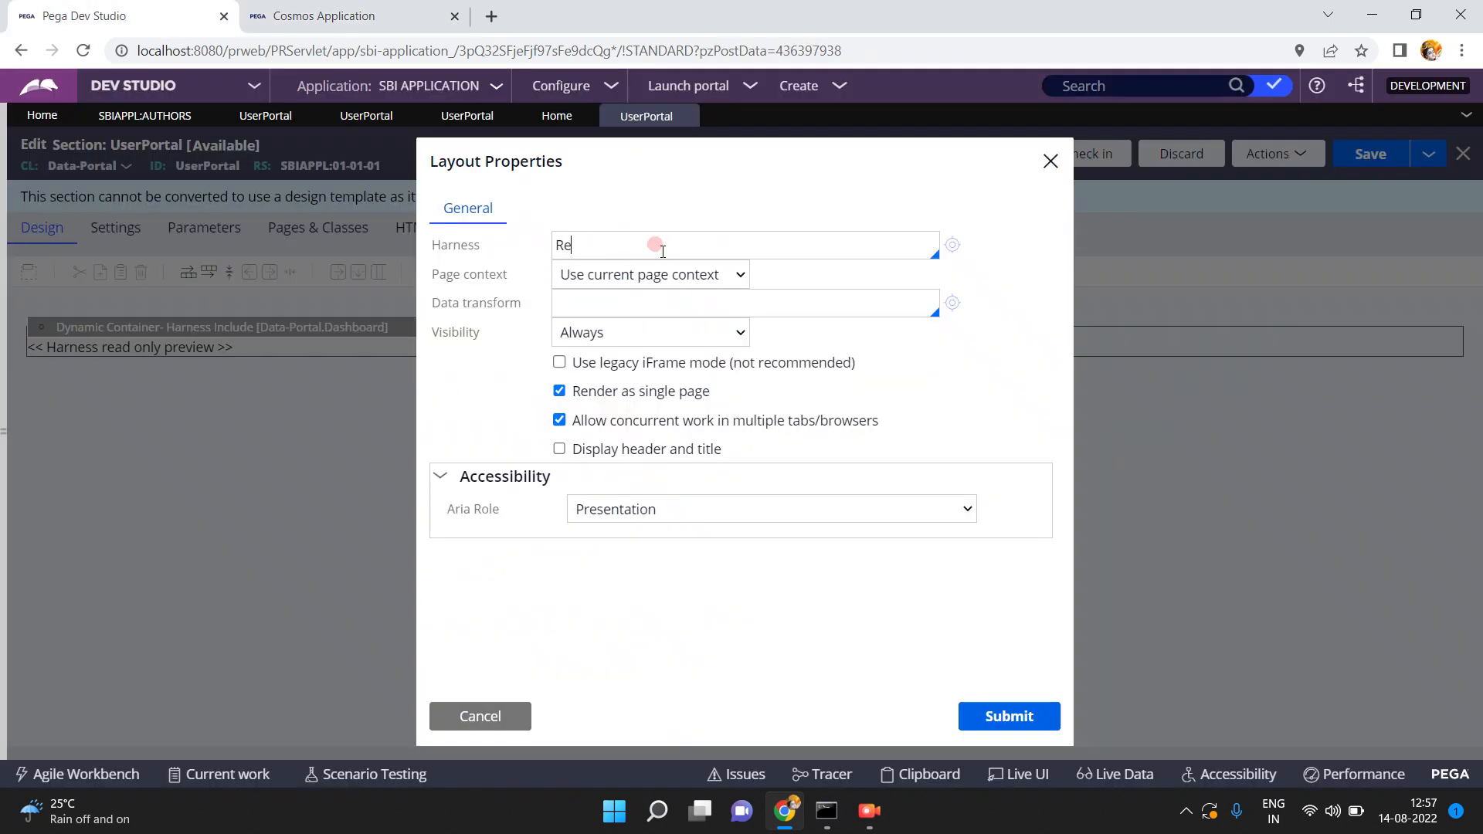
pyautogui.write('ports')
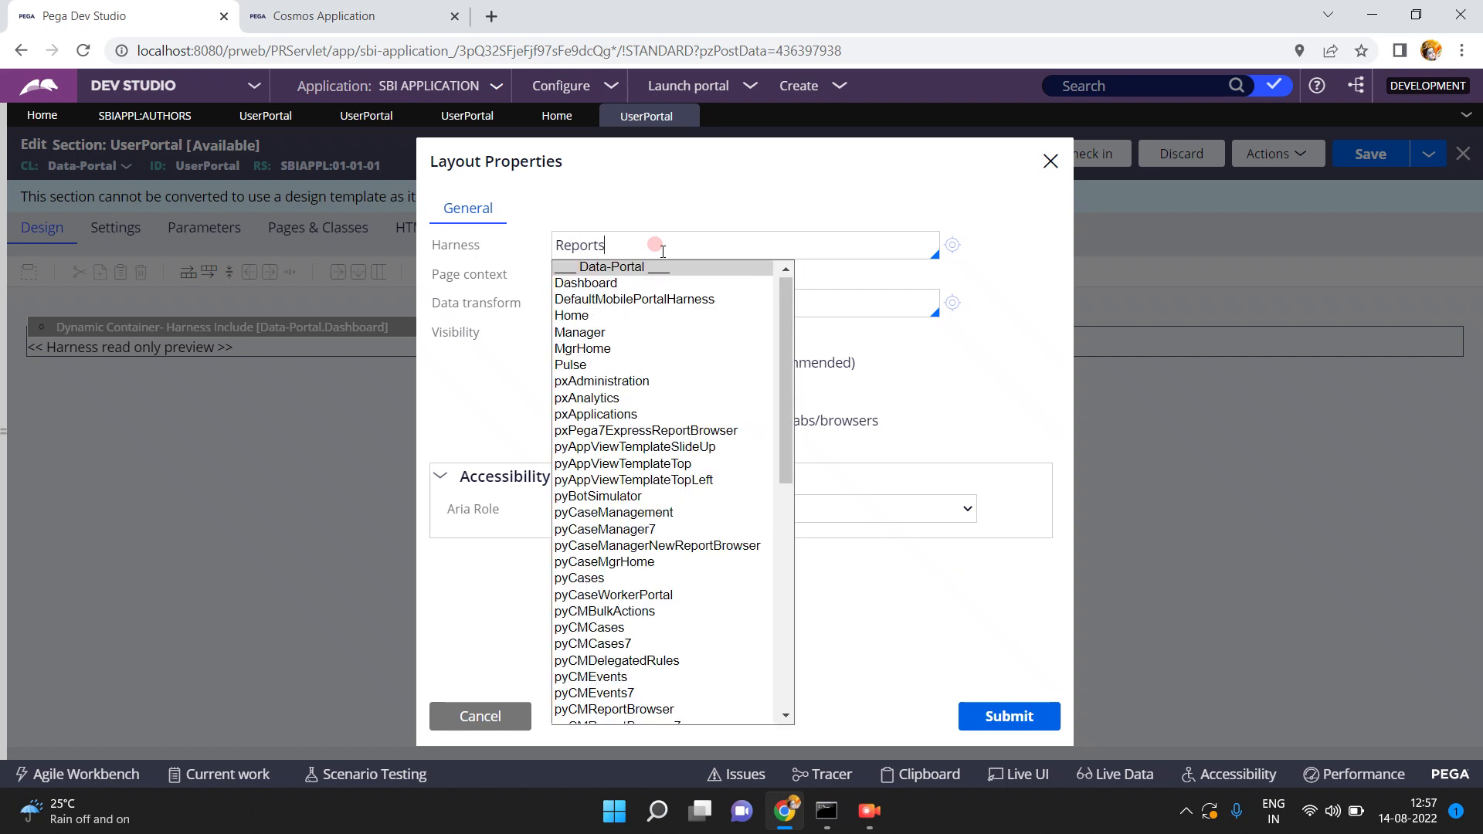
pyautogui.click(772, 480)
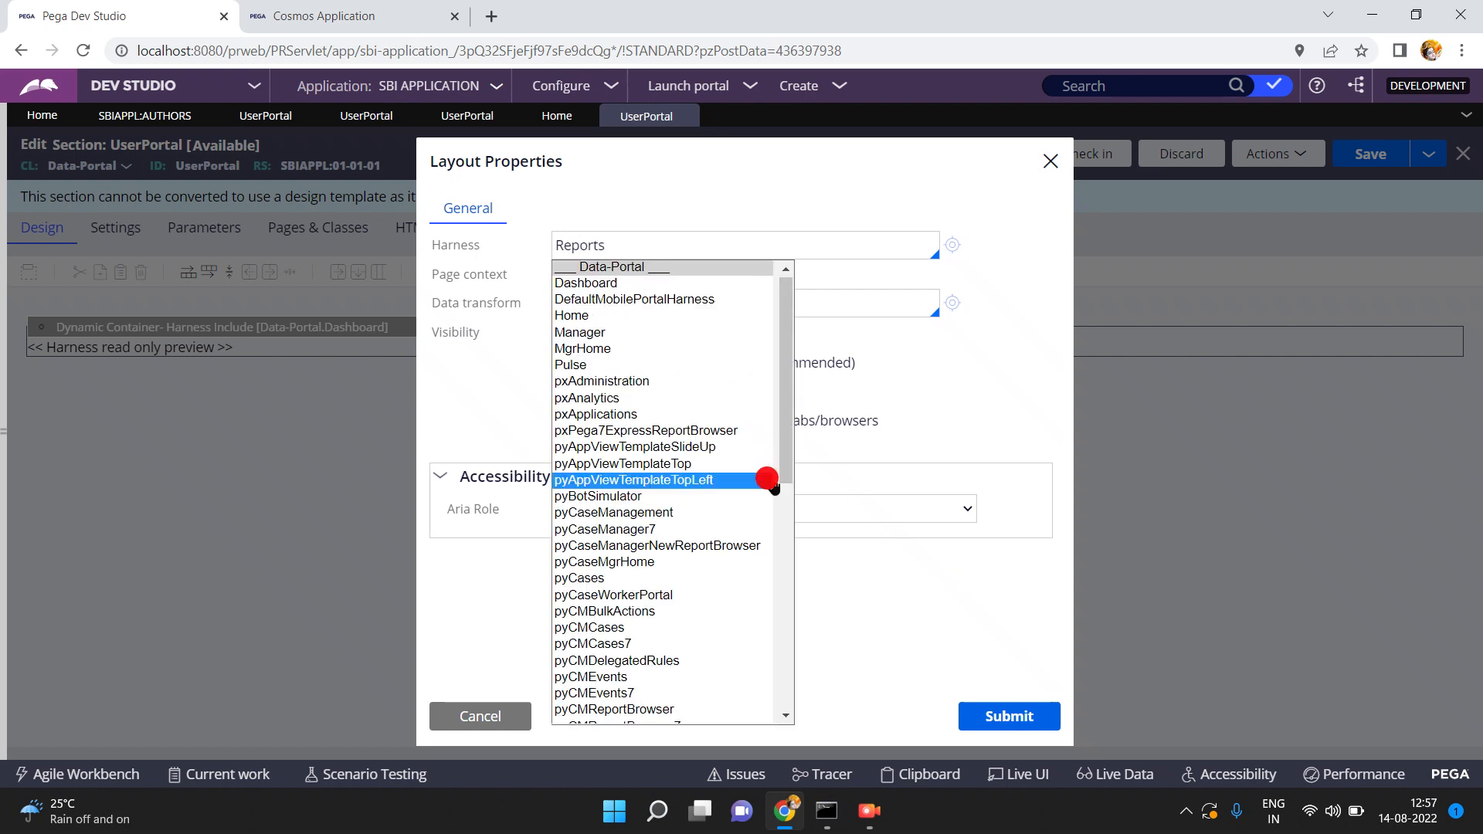
pyautogui.click(682, 246)
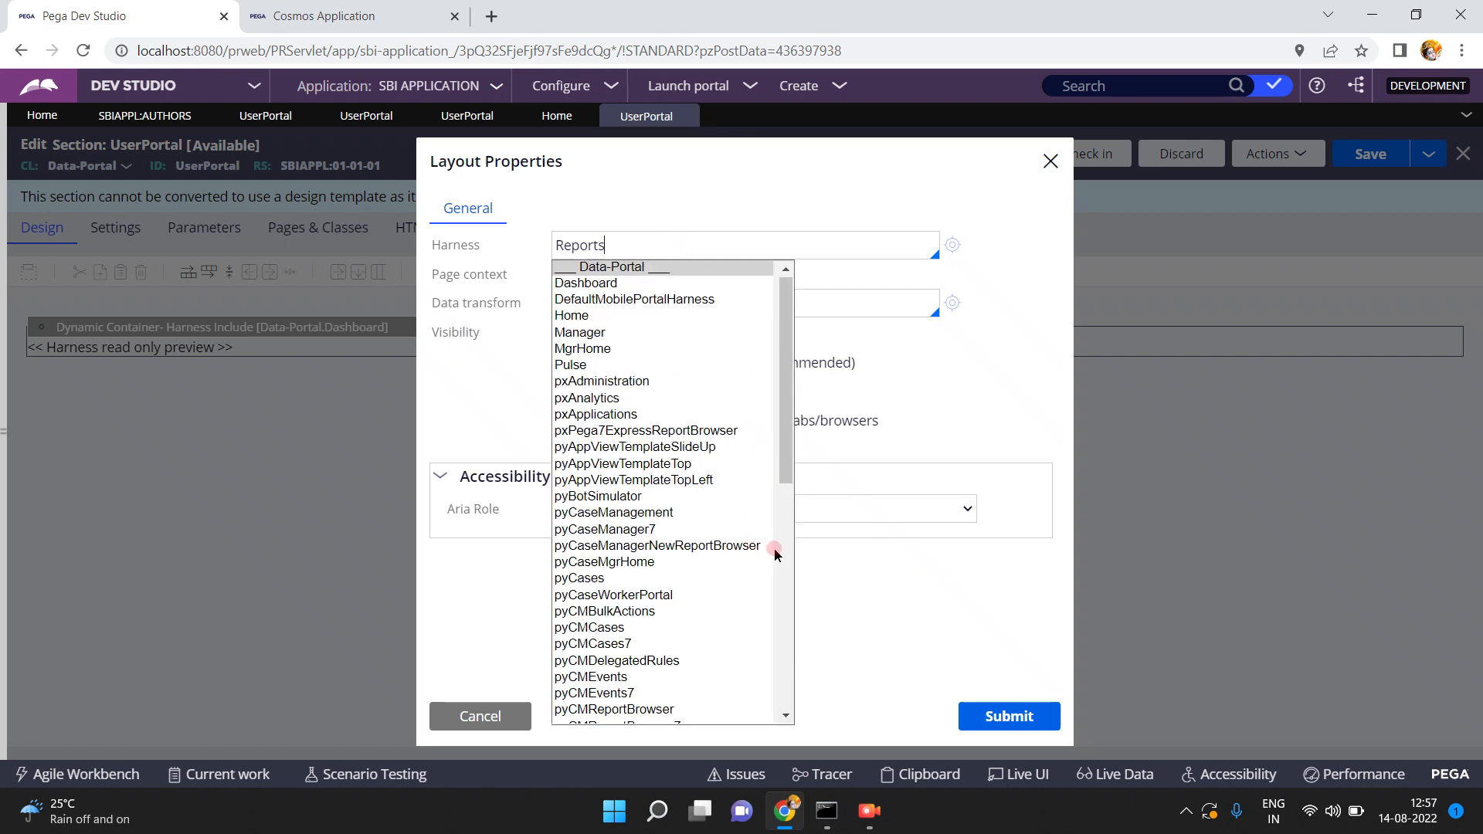
pyautogui.click(788, 553)
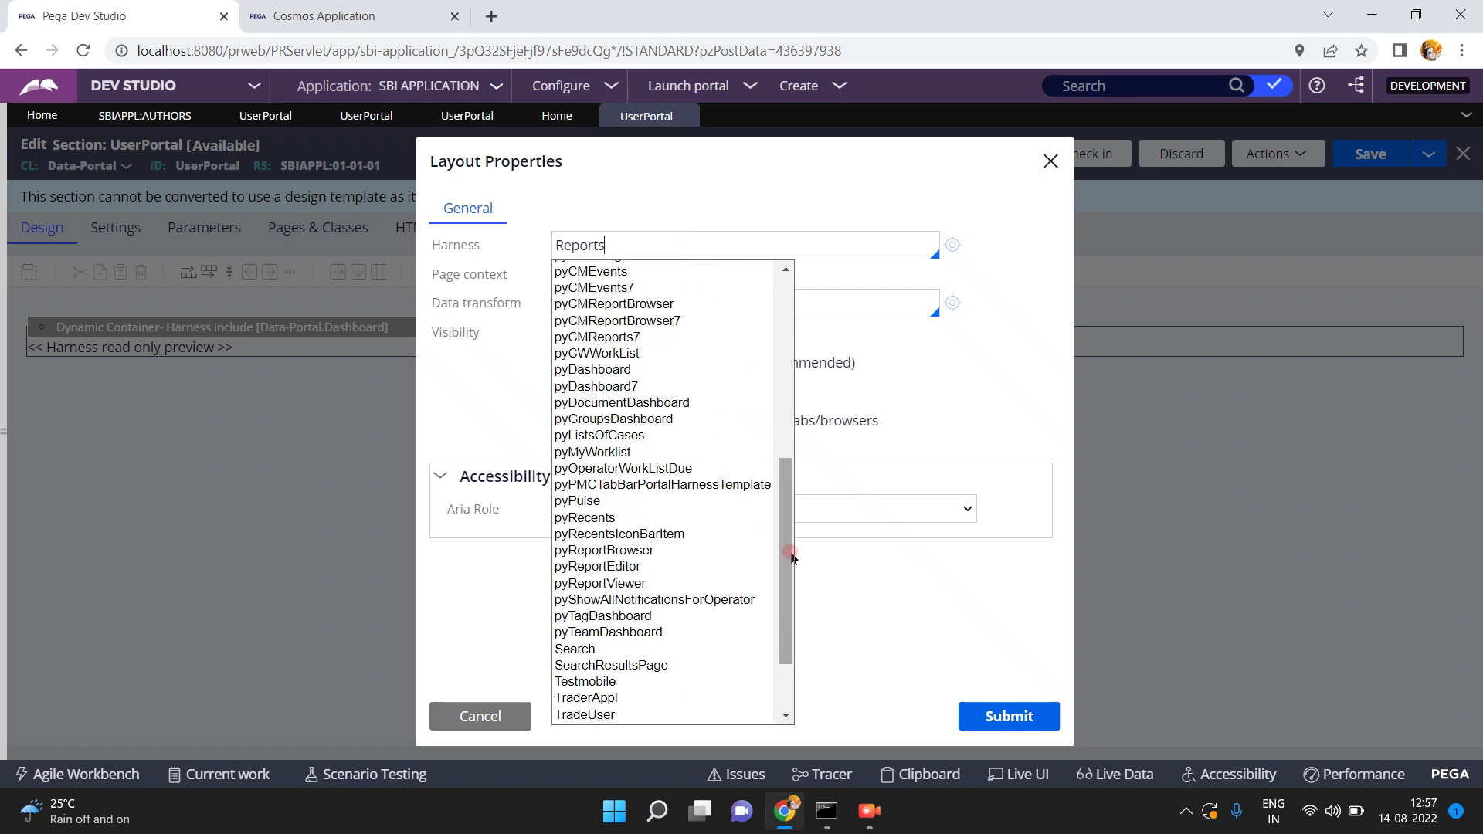
pyautogui.click(784, 334)
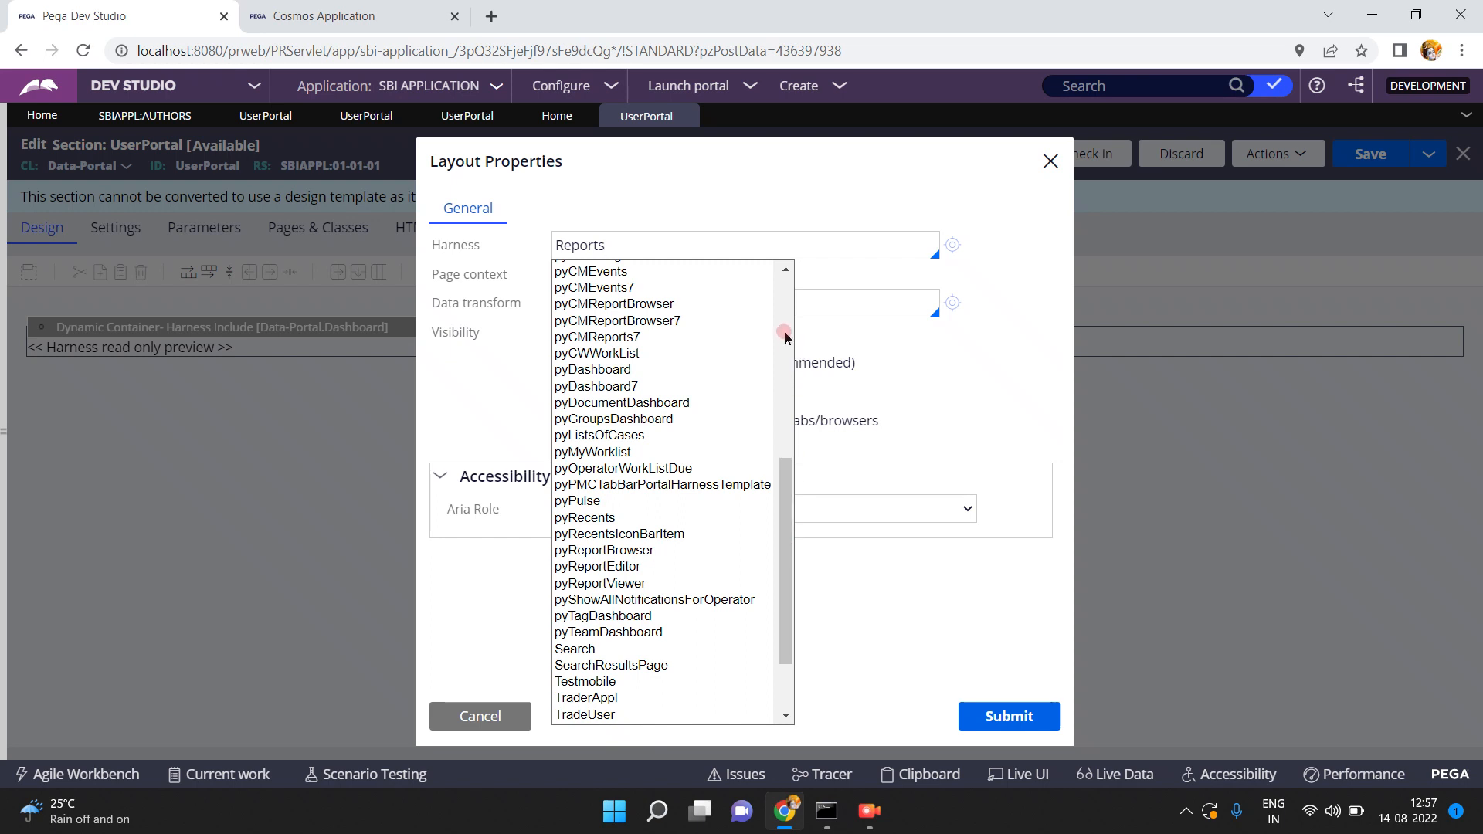
pyautogui.click(610, 337)
pyautogui.click(1023, 715)
pyautogui.click(1364, 154)
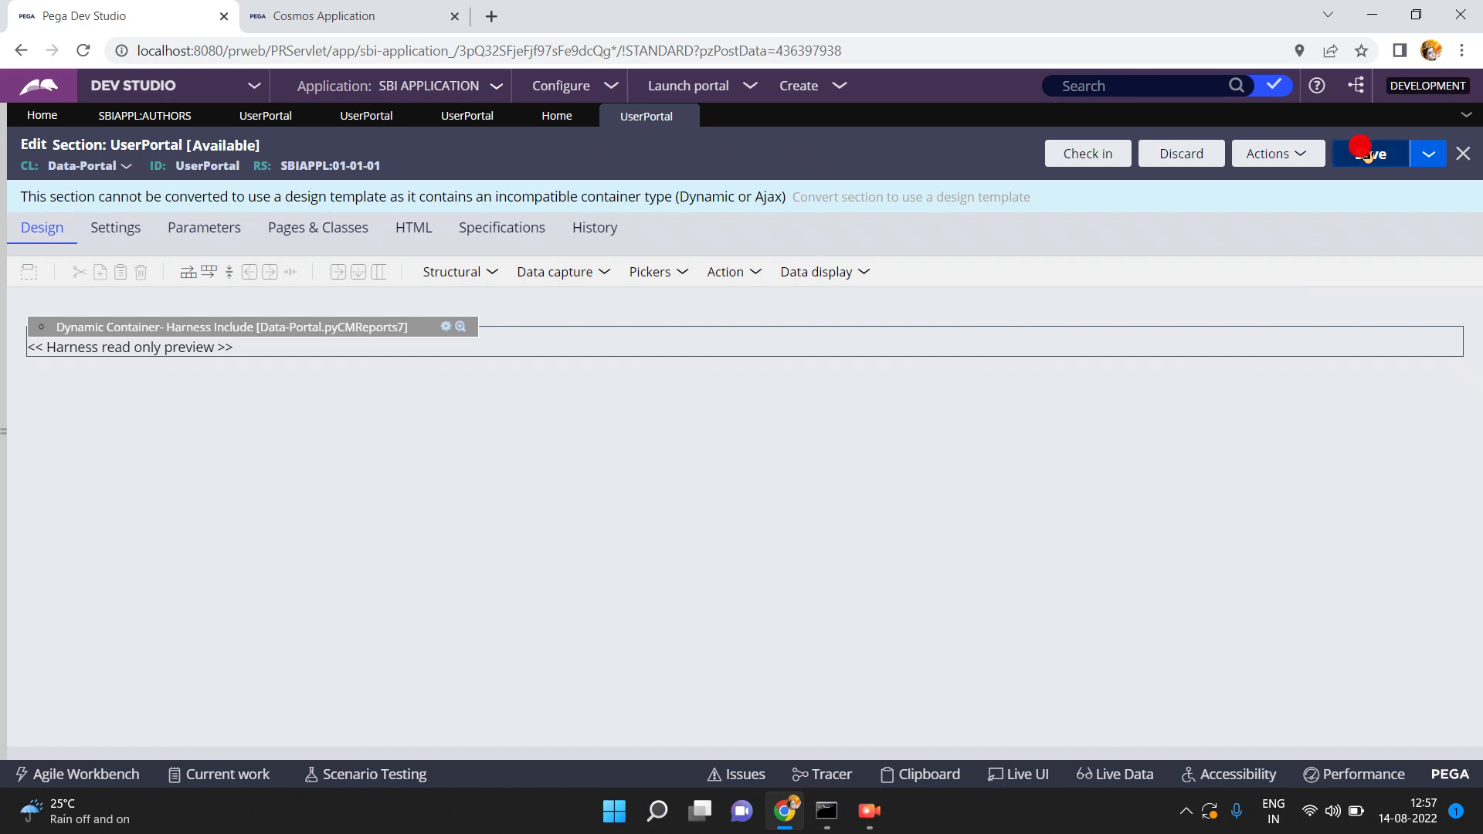
# Close the open portal session and launch the User Portal again to test the changed harness.
pyautogui.click(454, 17)
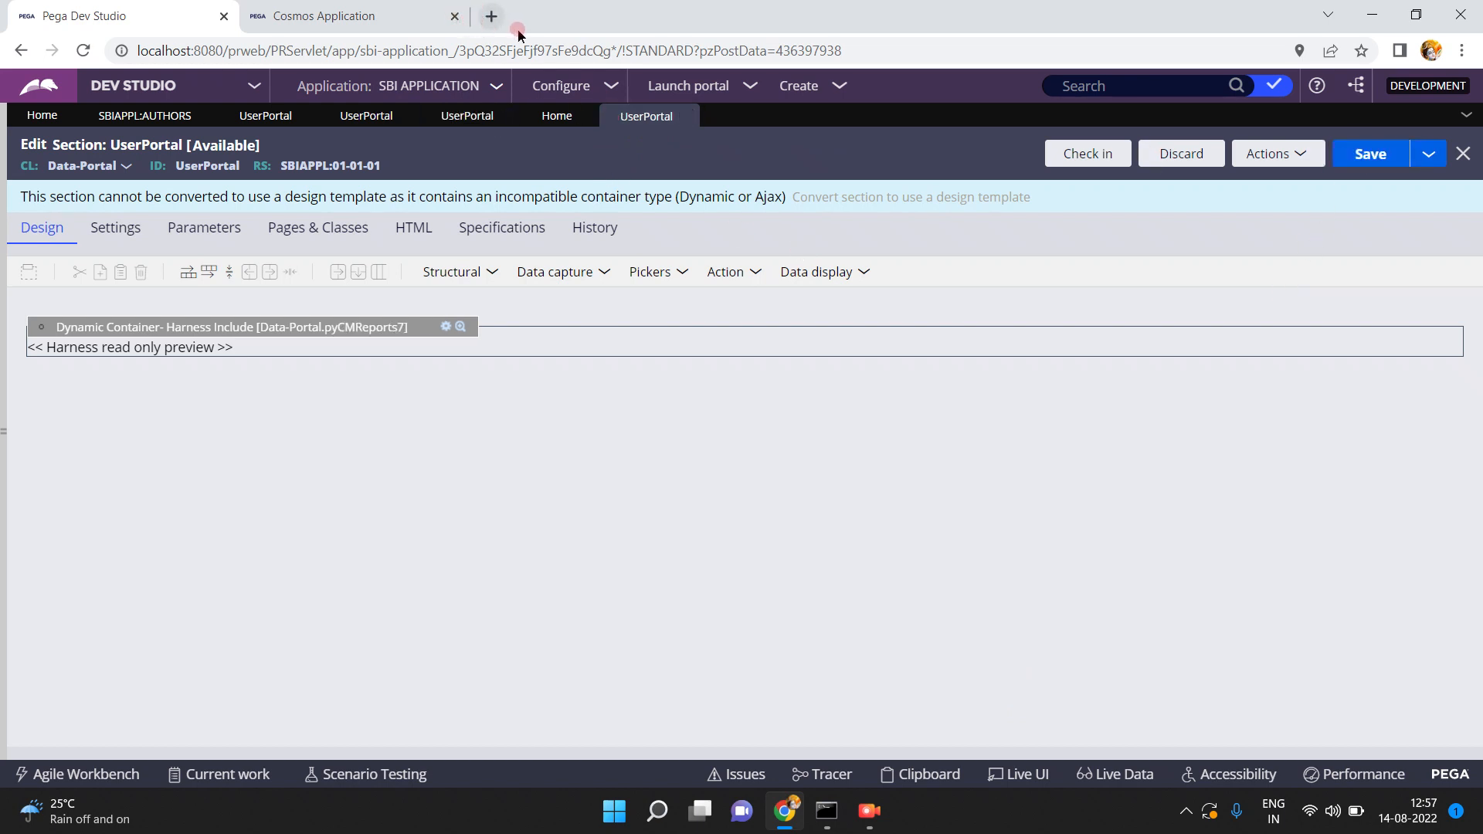
pyautogui.click(747, 86)
pyautogui.click(771, 129)
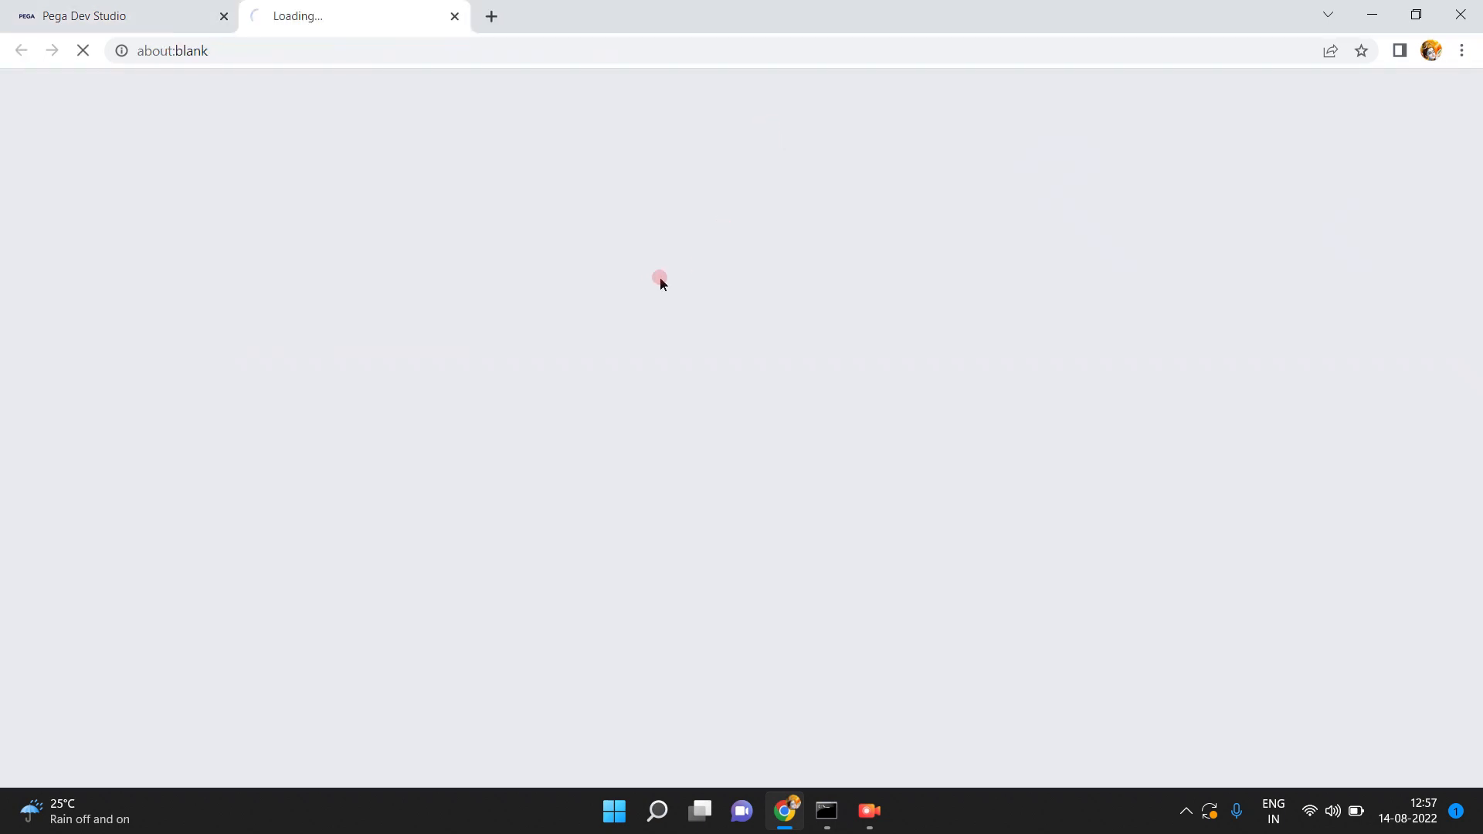